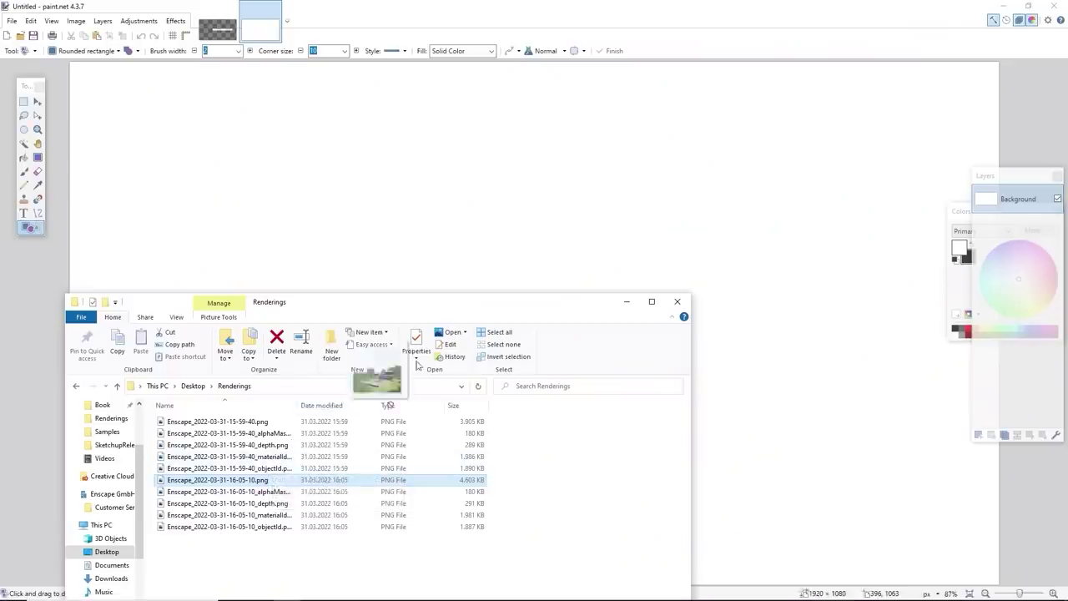
Open the house render in paint.net and add the sky image as a new layer.
left_click_drag(417, 366, 518, 200)
left_click(520, 312)
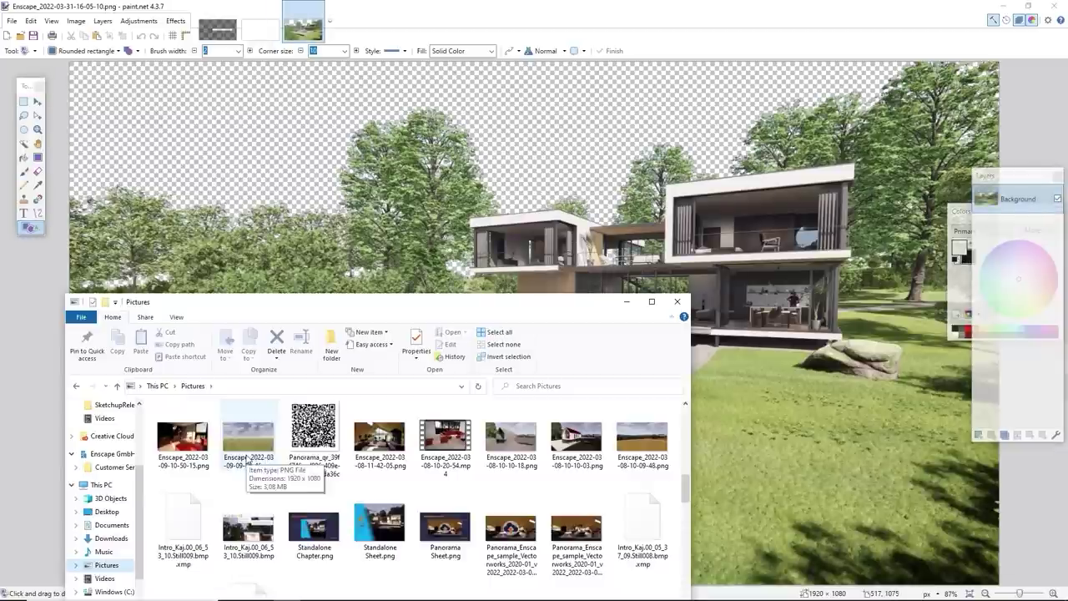
left_click_drag(248, 459, 518, 231)
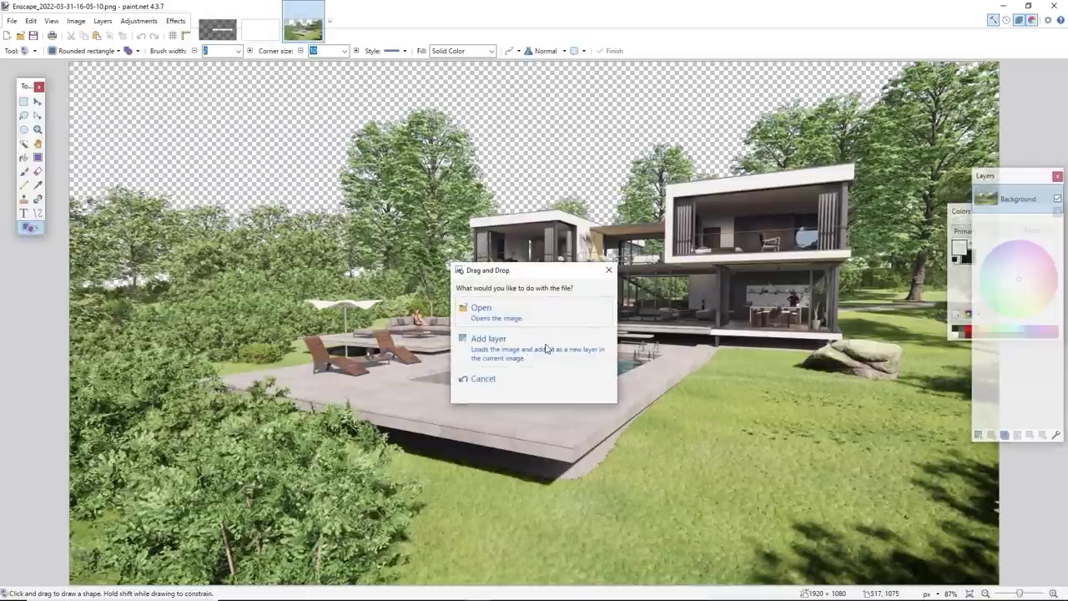
left_click(546, 348)
Move the sky layer beneath the house and shift it into place behind it.
key("ctrl+Page_Down")
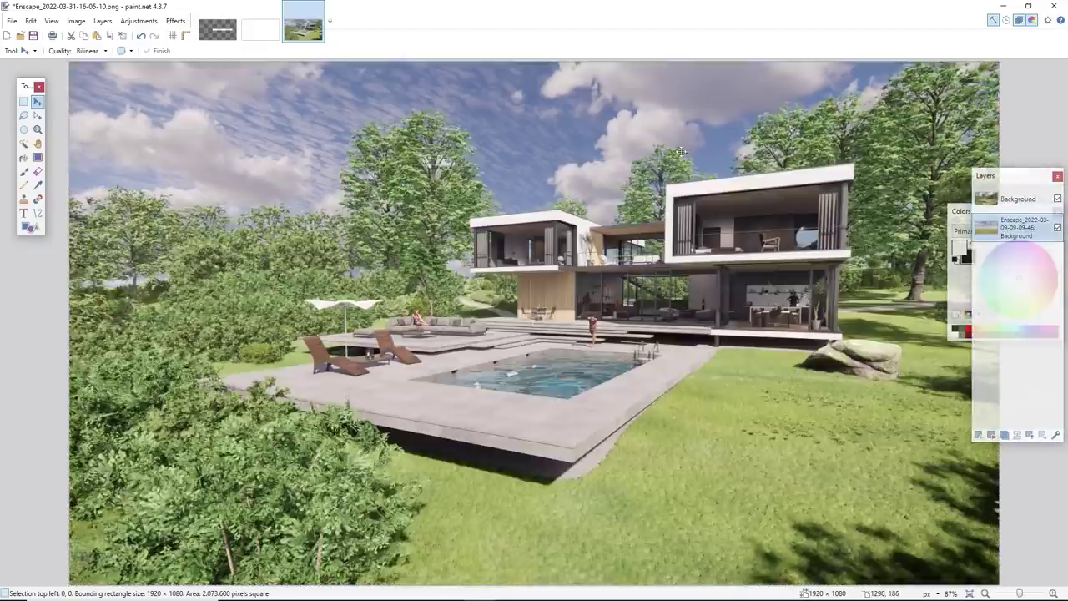
left_click_drag(680, 151, 710, 139)
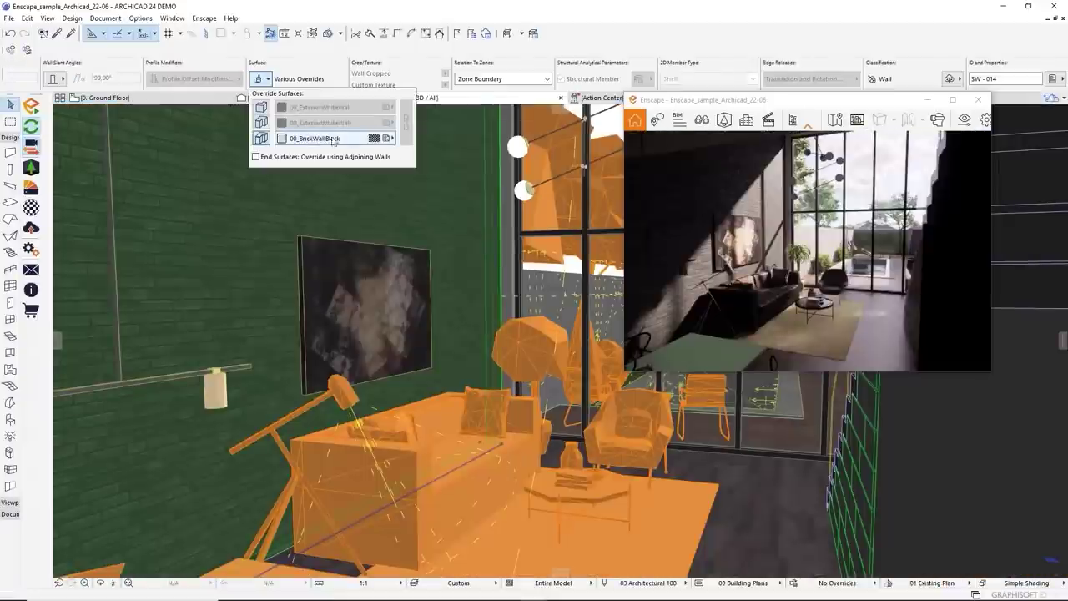
left_click(389, 138)
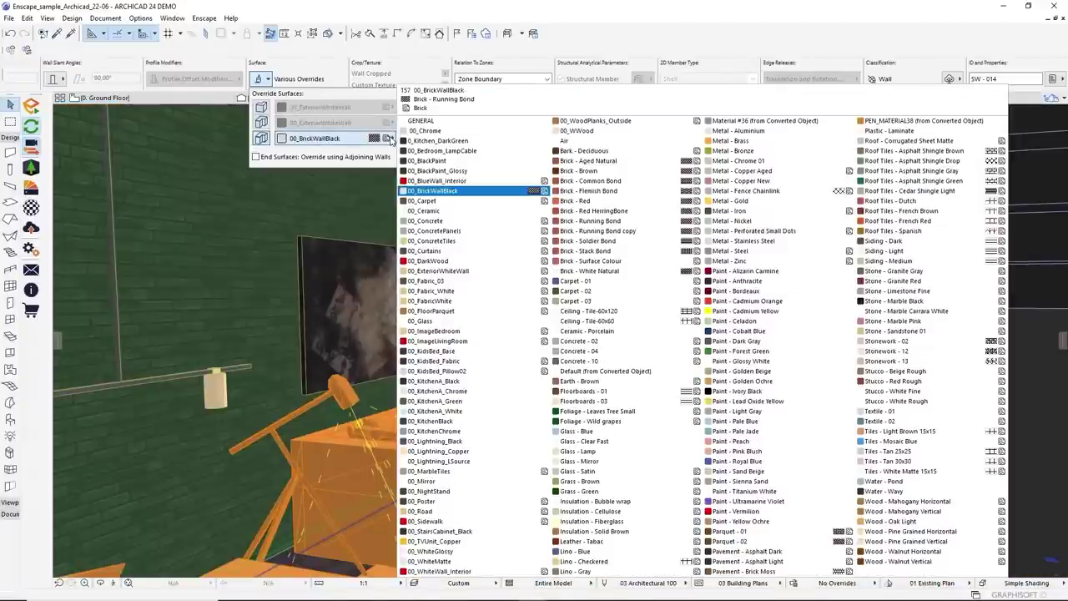
Apply 00_DarkWood to the wall and raise the painting from elevation 108 to 190.
left_click(442, 265)
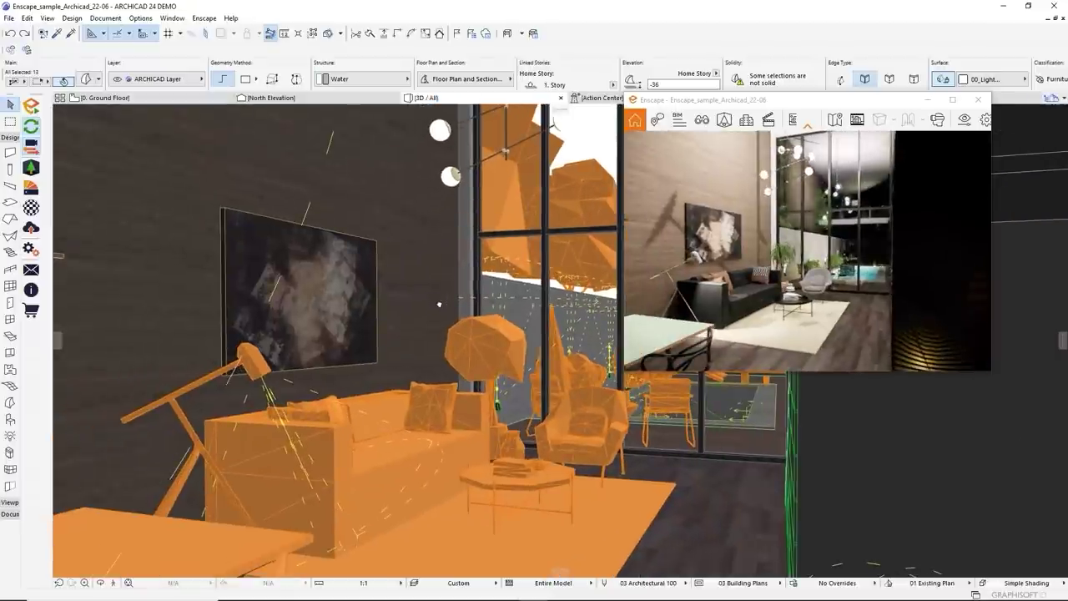
left_click(362, 329)
left_click(352, 300)
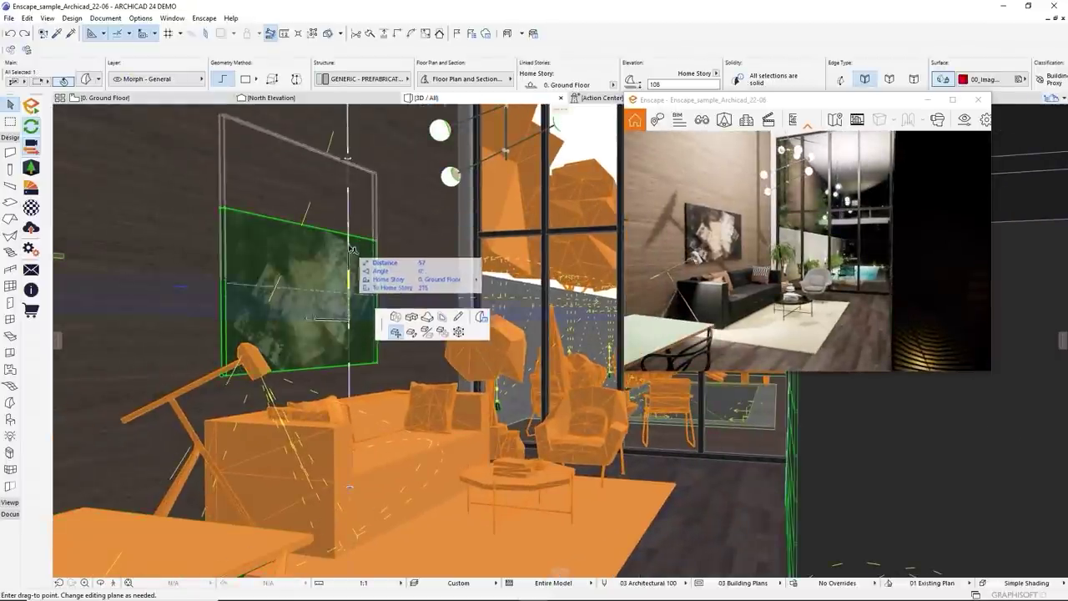
left_click(354, 232)
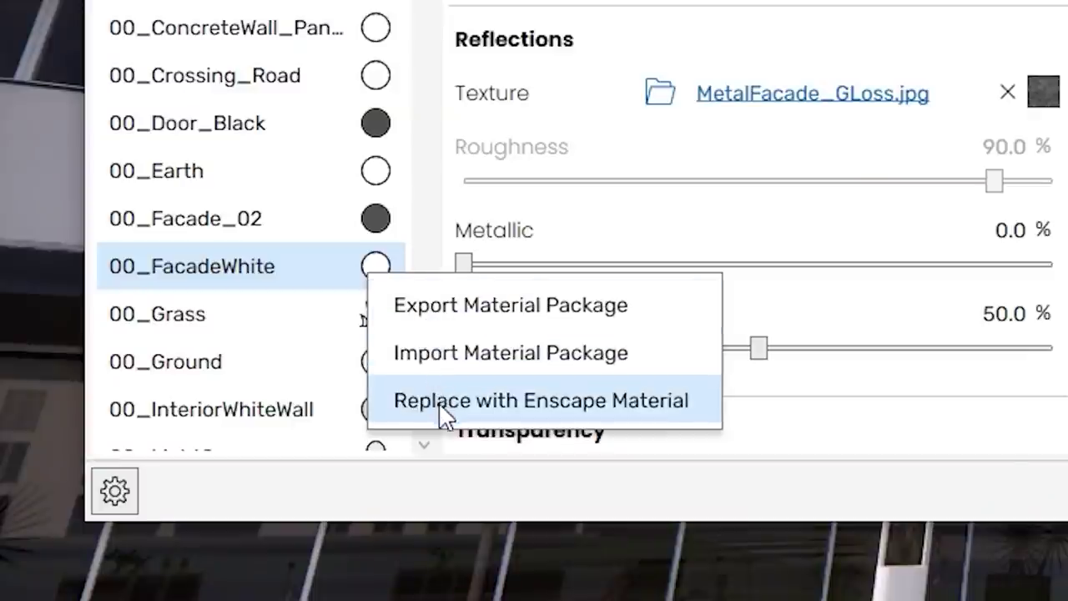
Swap 00_FacadeWhite for an Enscape library material and preview Brick 01 on the tower facade.
left_click(500, 401)
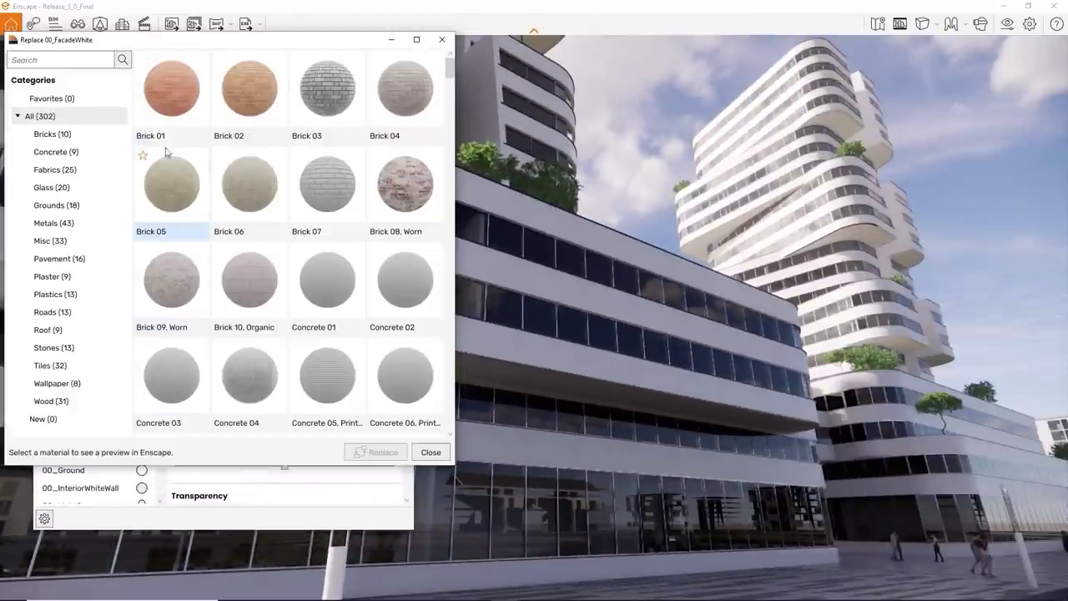
left_click(174, 90)
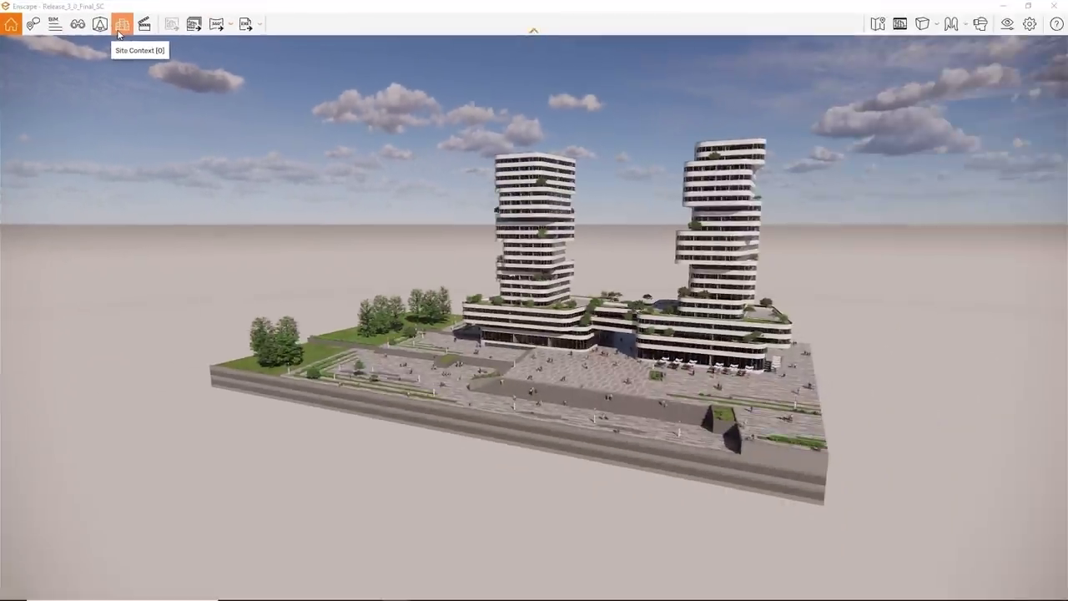
Open Import Site Context from the Enscape toolbar, showing the Berlin project location.
left_click(265, 68)
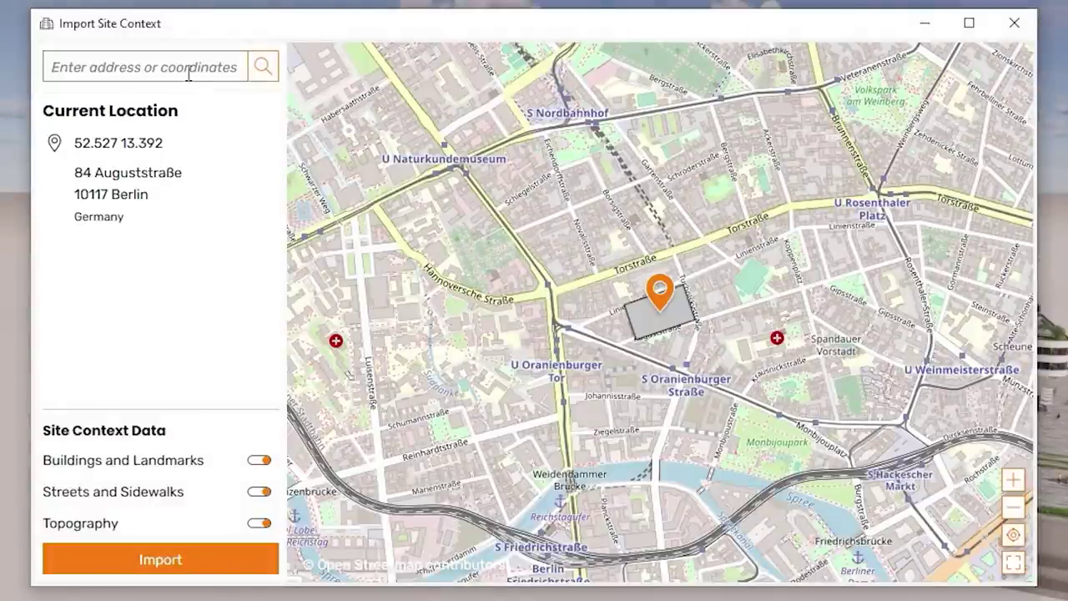
Search the site address 'an der raumfabrik' and pick the first Karlsruhe result.
left_click(188, 69)
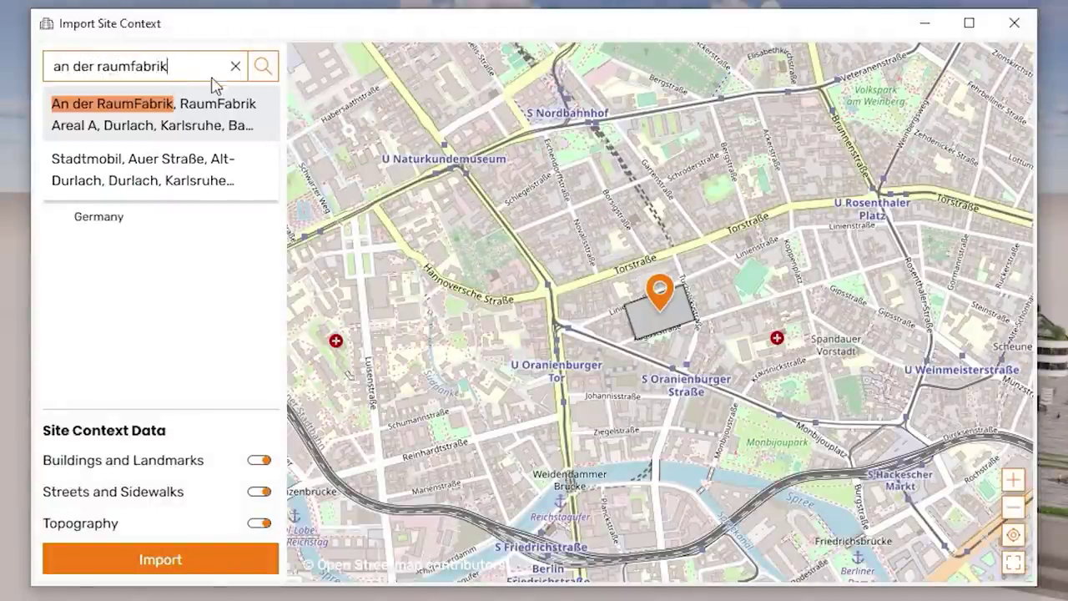
type("an der raumfabrik")
left_click(189, 109)
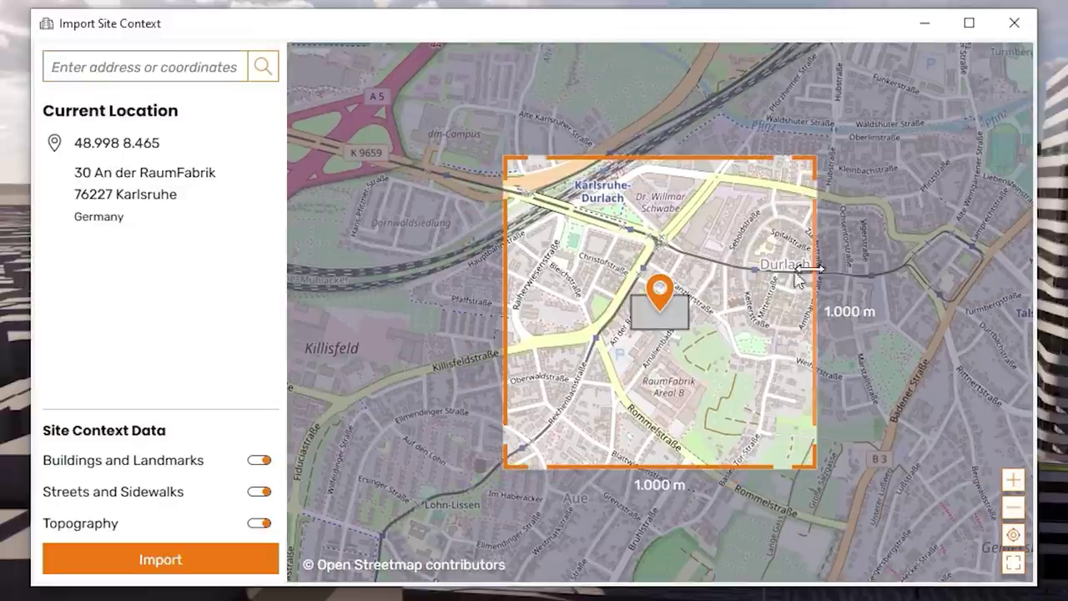
Nudge the site footprint onto the Durlach block and zoom the map in two levels.
mouse_move(672, 294)
left_mouse_down()
mouse_move(696, 314)
mouse_move(775, 212)
mouse_move(651, 248)
mouse_move(583, 189)
mouse_move(683, 353)
mouse_move(738, 339)
mouse_move(669, 281)
left_mouse_up()
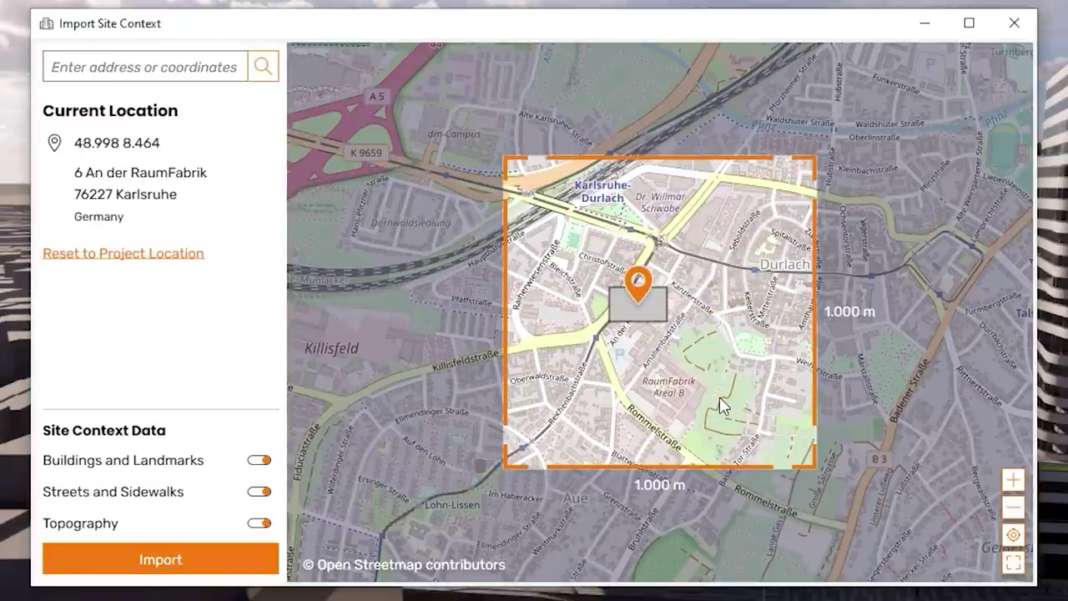
left_click(1015, 482)
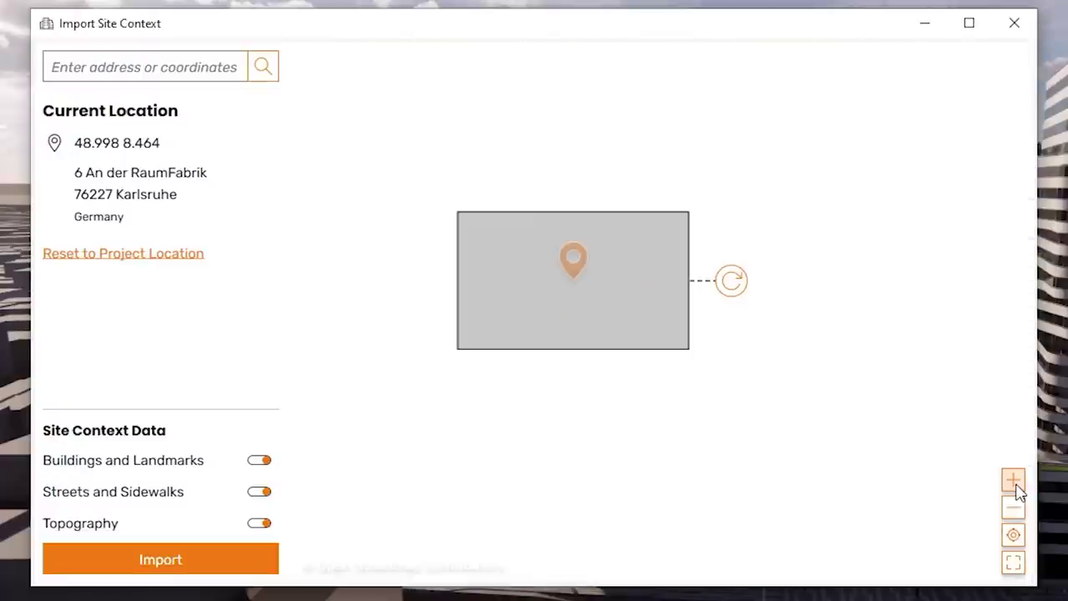
scroll(686, 369, "down", 2)
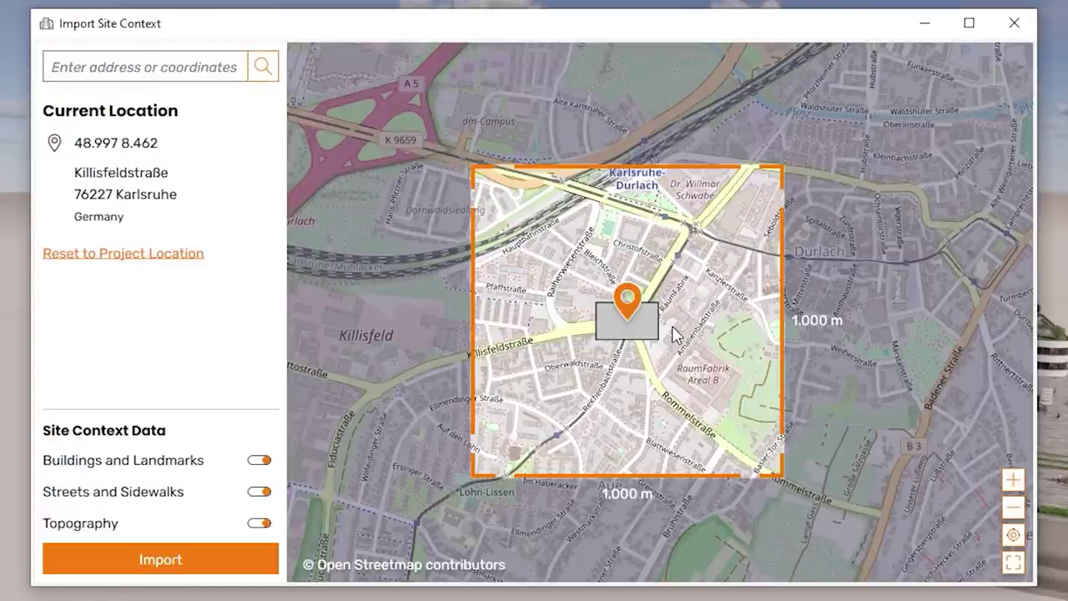
scroll(676, 334, "up", 2)
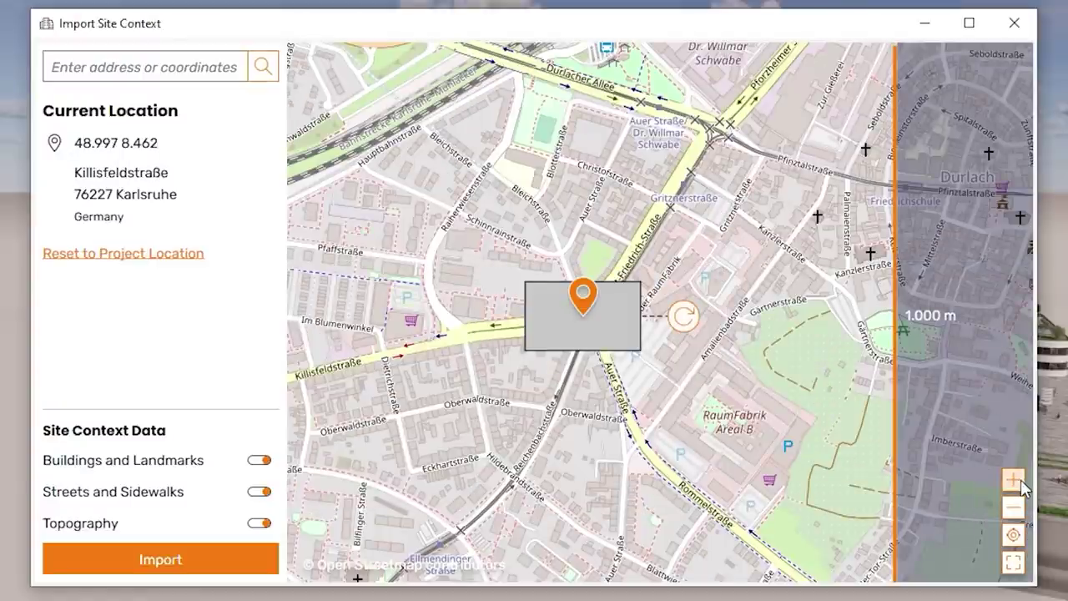
left_click(1017, 481)
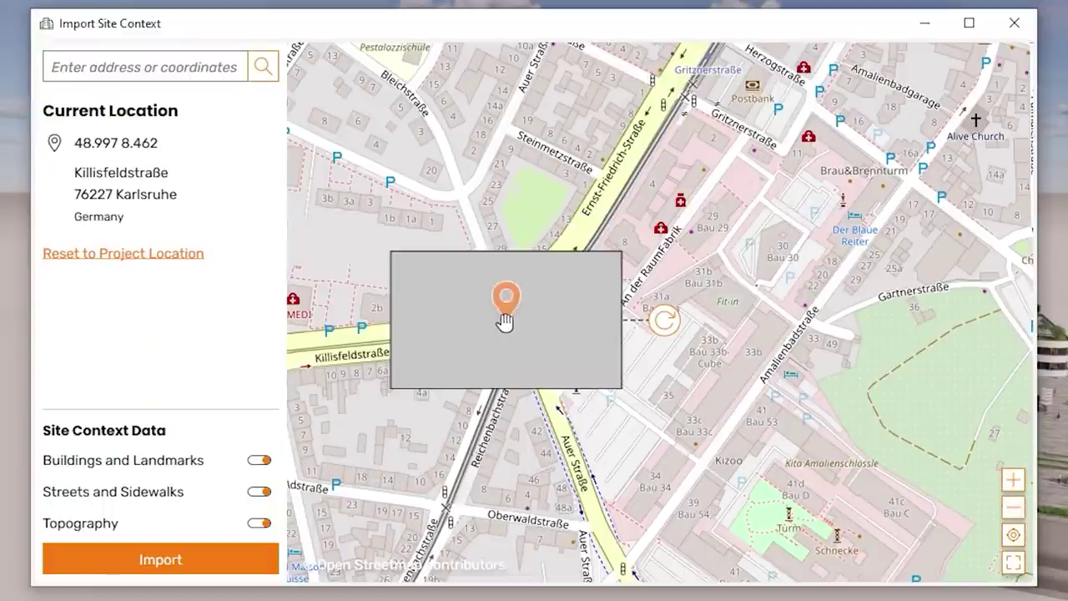
Shift the footprint right, rotate it about 30°, then move it west toward Killisfeld.
left_click_drag(506, 321, 720, 331)
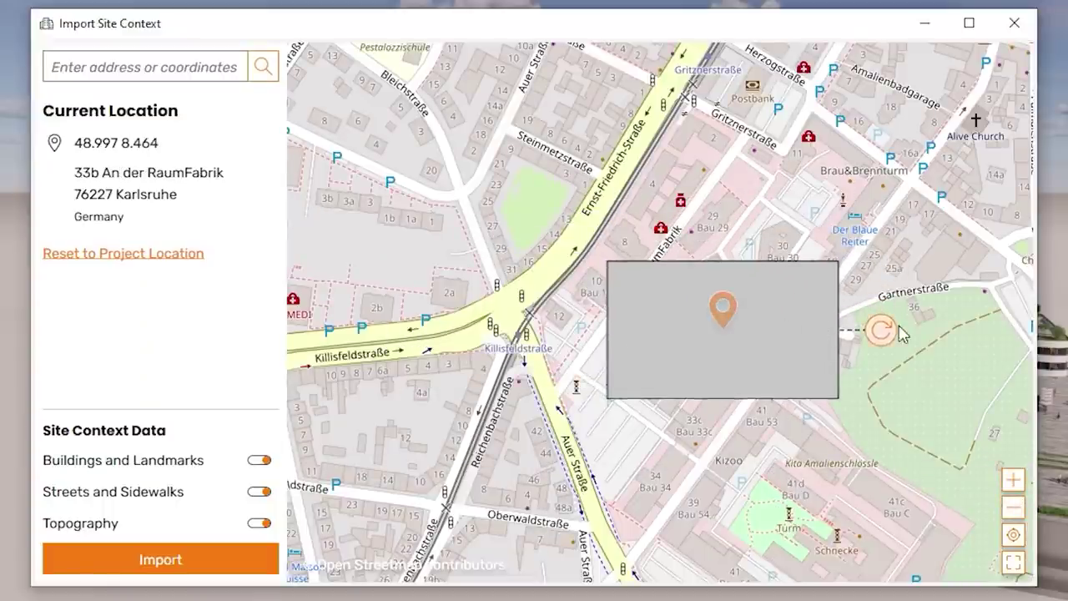
left_click_drag(883, 328, 831, 197)
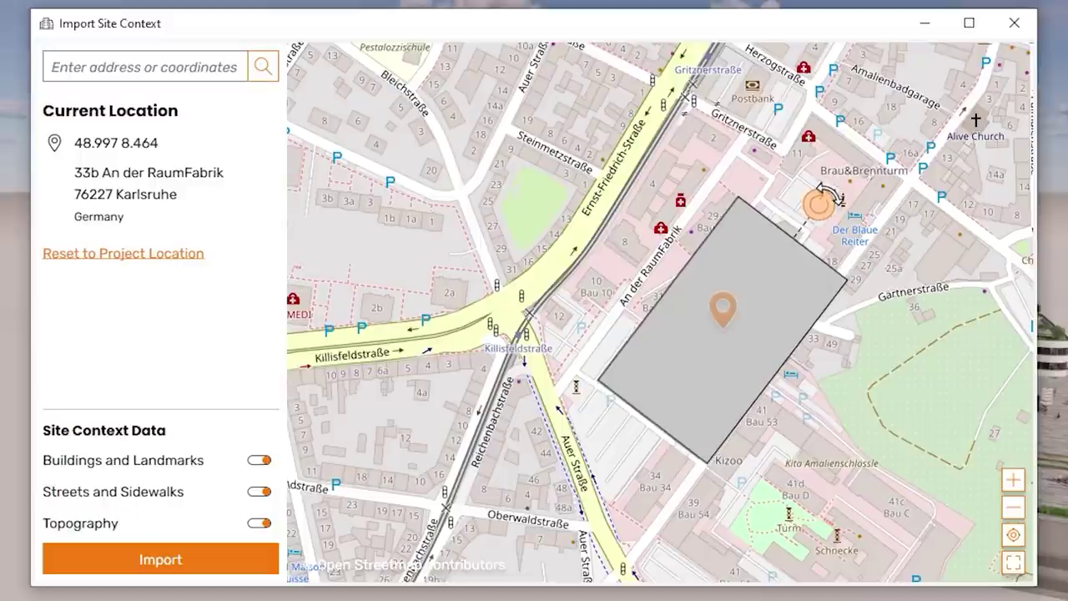
left_click_drag(729, 305, 768, 221)
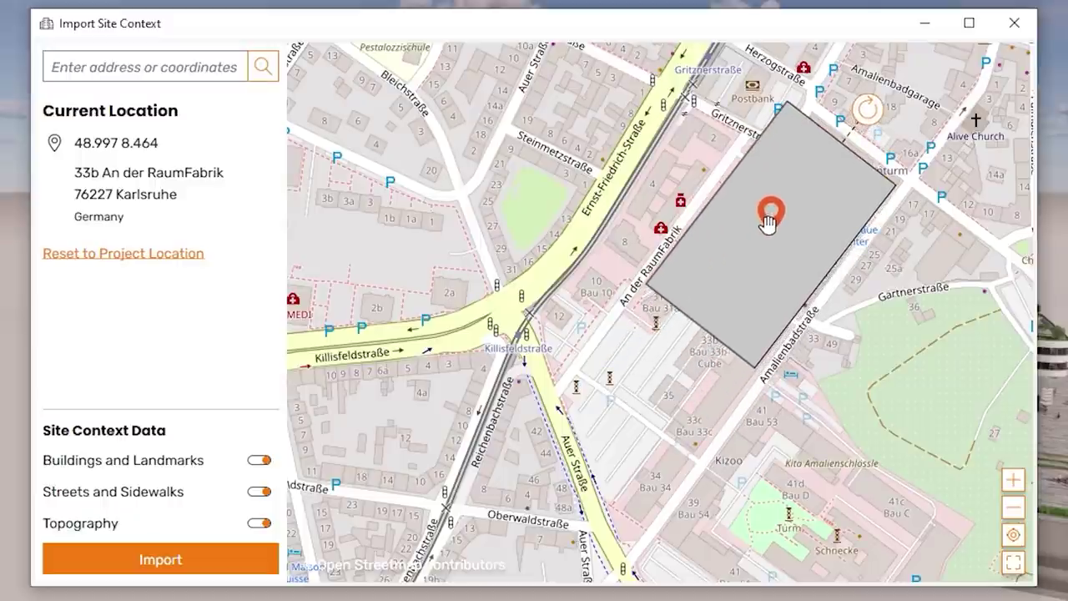
left_click_drag(656, 309, 455, 335)
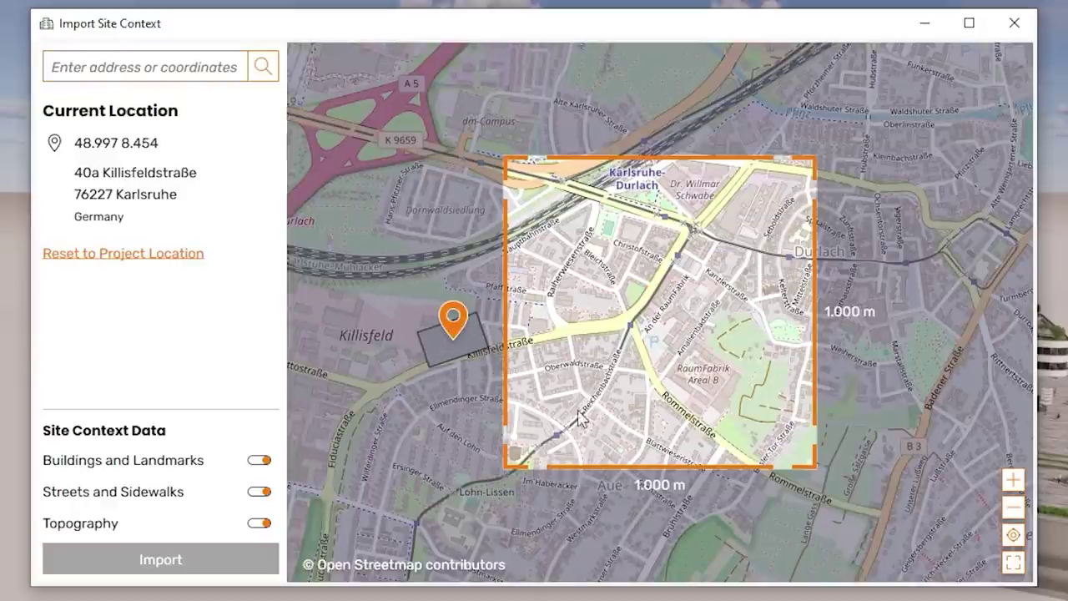
Move the footprint back to the RaumFabrik block and re-centre the 1,000 m import square on it.
left_click(1013, 563)
left_click_drag(460, 328, 830, 302)
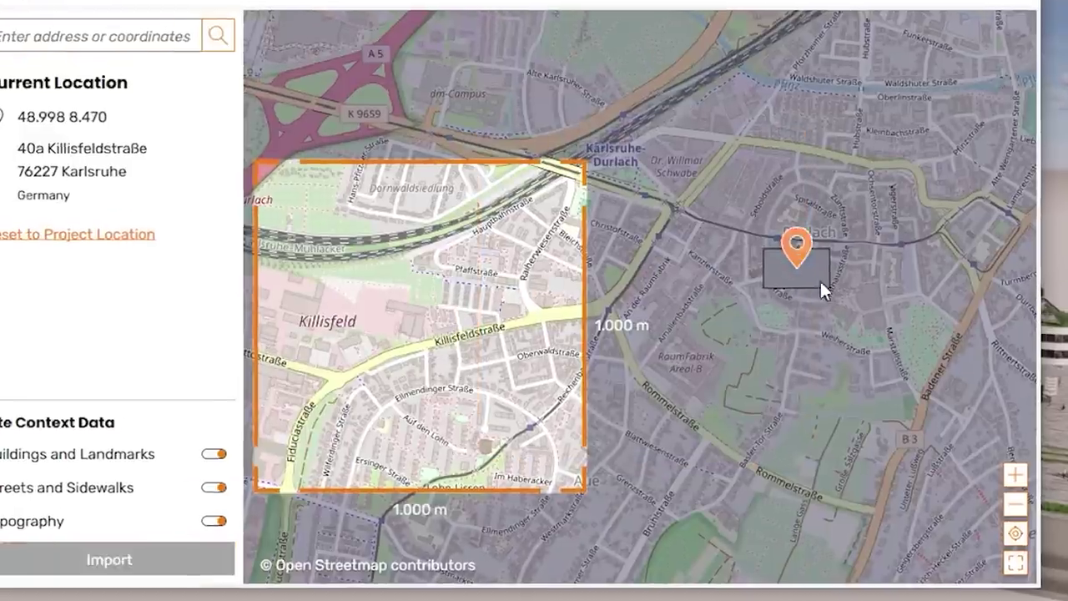
left_click(1015, 564)
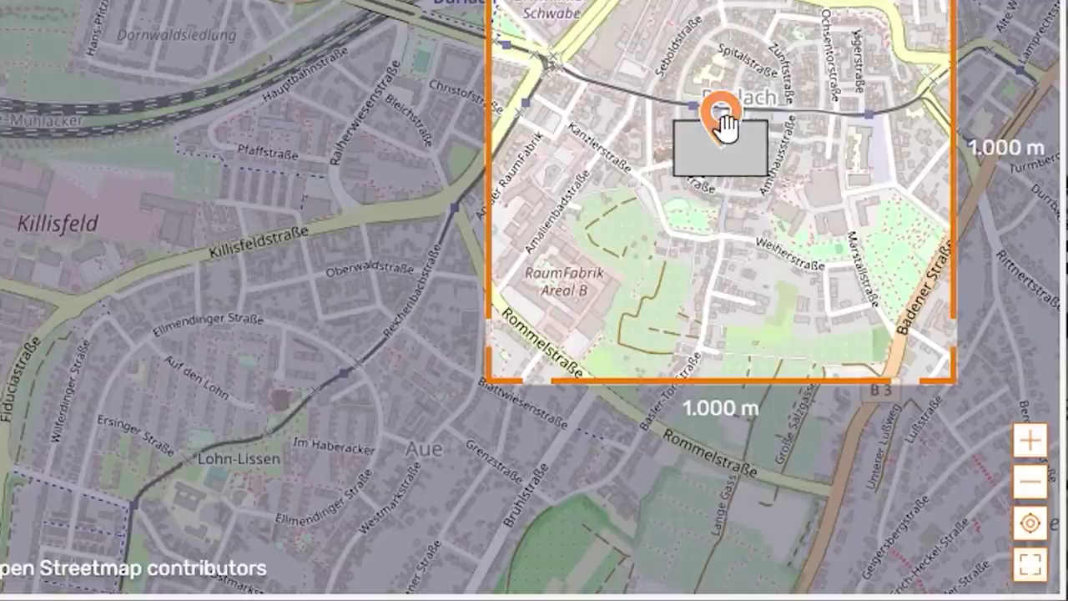
left_click_drag(725, 127, 455, 181)
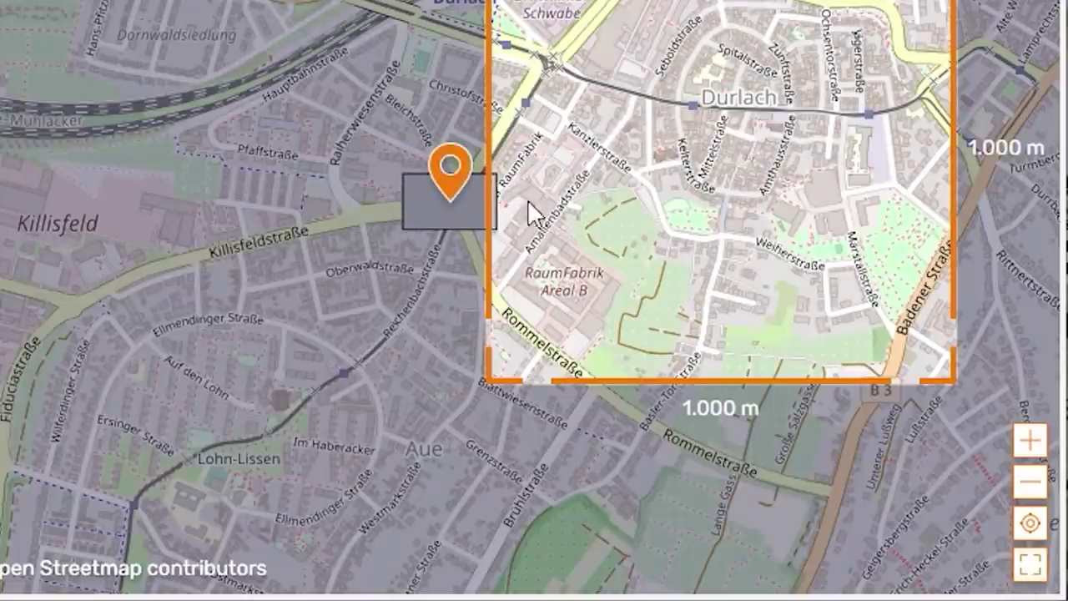
left_click(1030, 562)
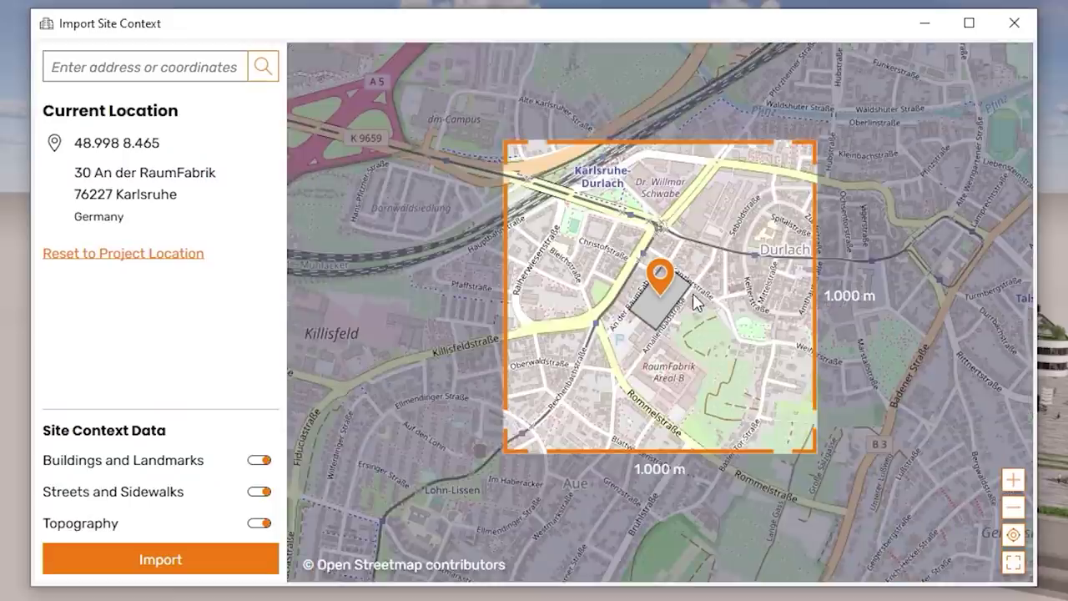
Drag the import area through larger sizes, up to about 7,487 × 5,112 m, then rotate the 1,000 m square about 45°.
scroll(693, 293, "down", 1)
left_click_drag(743, 367, 954, 480)
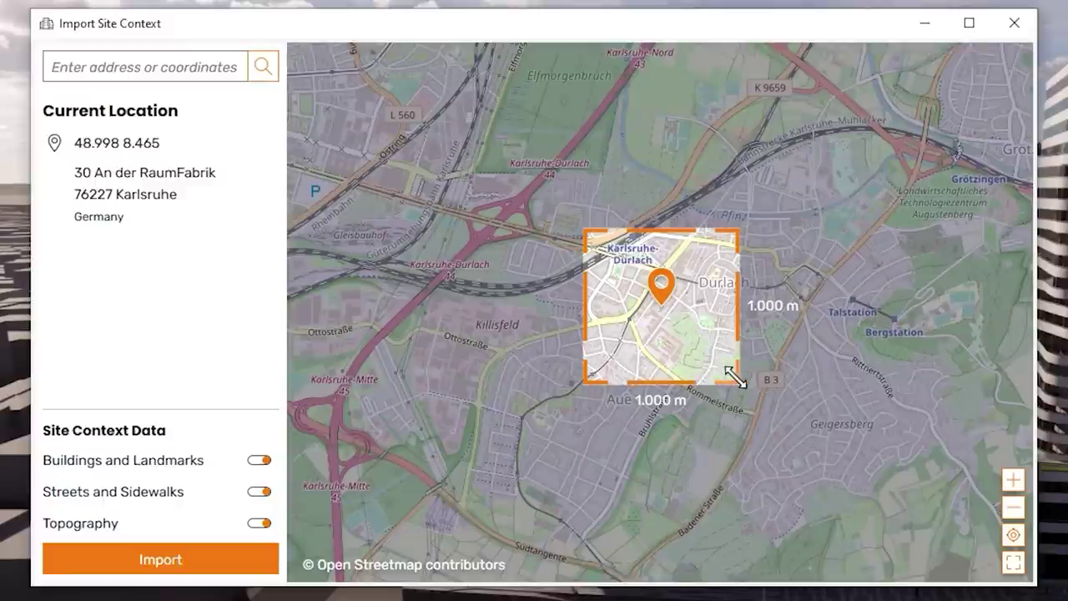
scroll(734, 376, "down", 1)
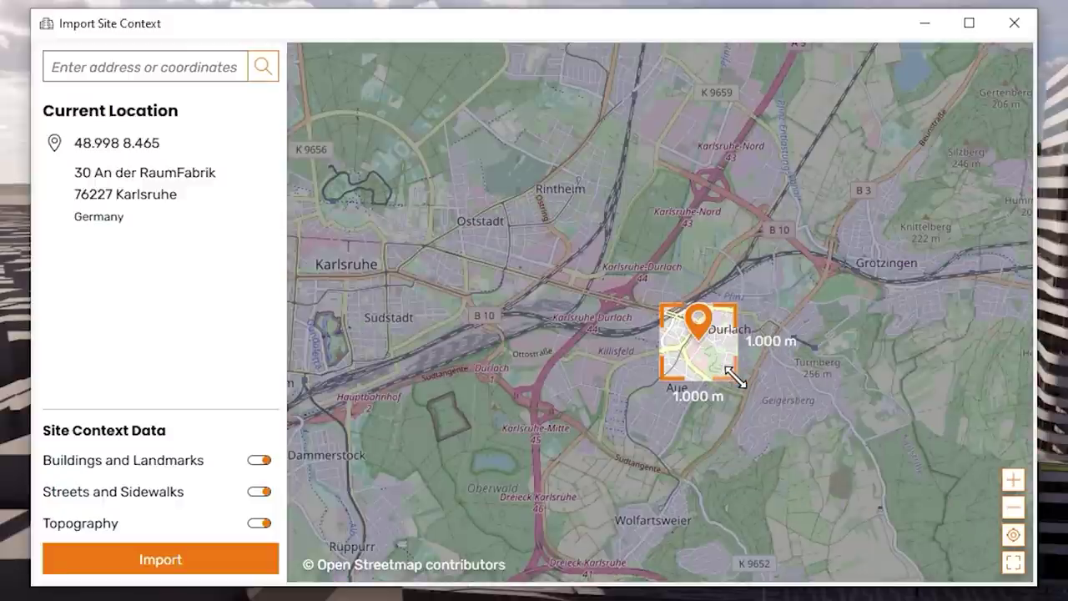
left_click_drag(735, 376, 962, 509)
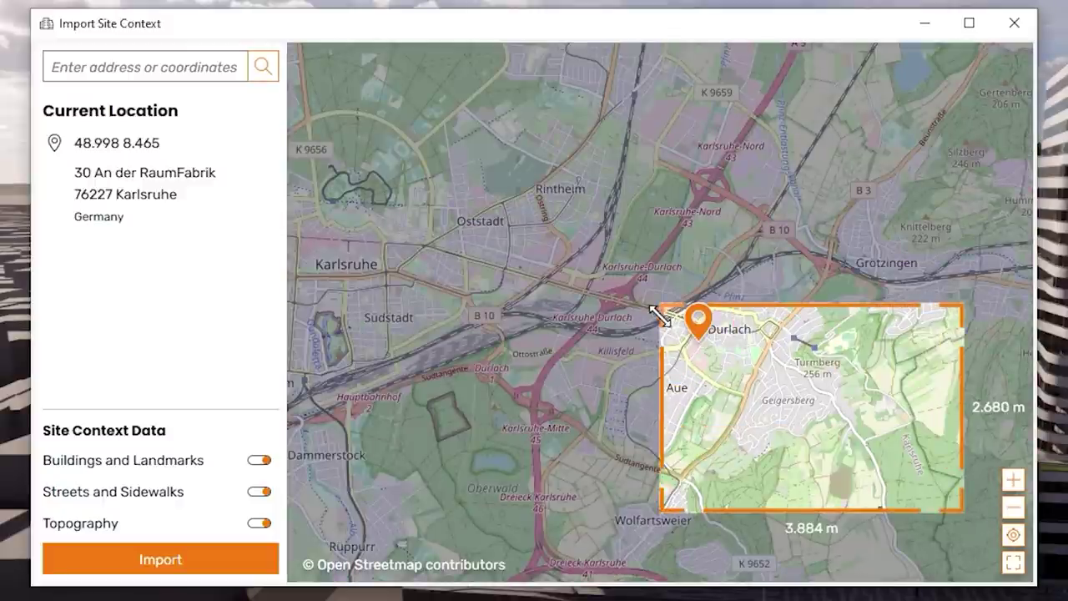
left_click_drag(659, 315, 378, 124)
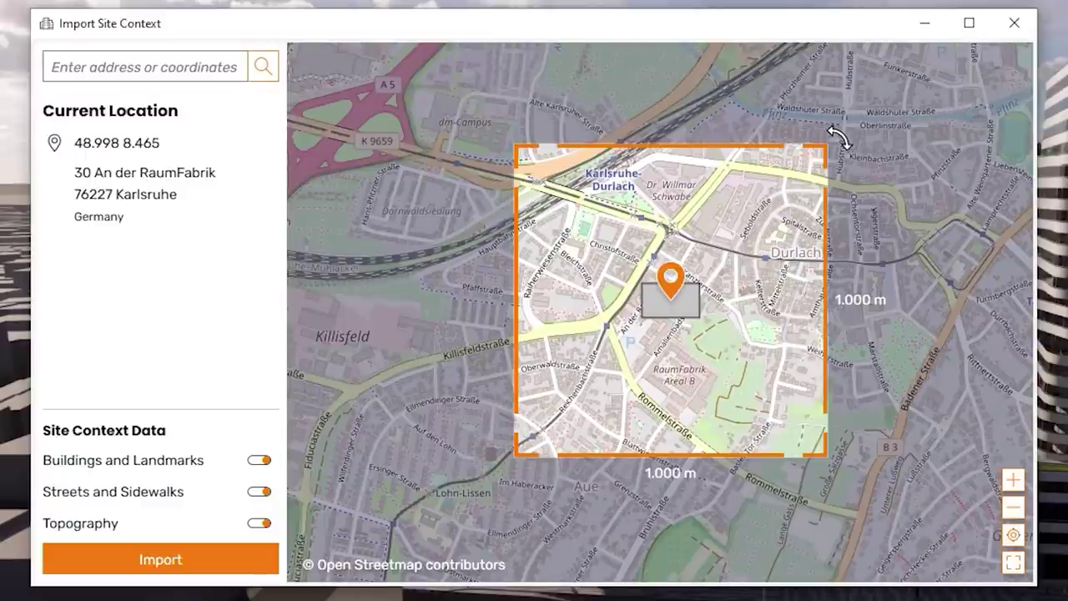
left_click_drag(838, 138, 681, 116)
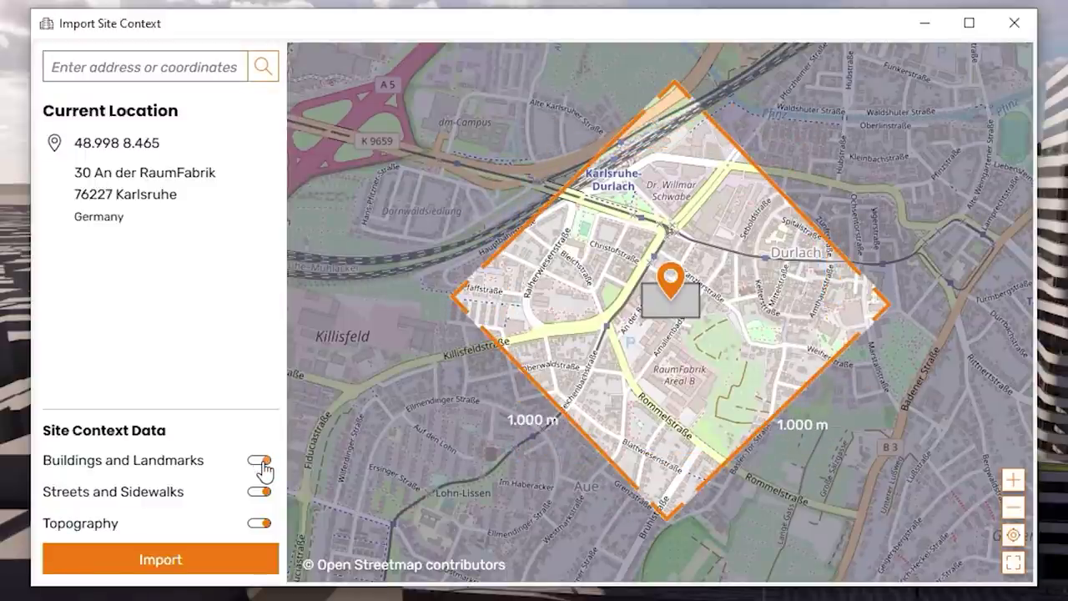
Toggle the buildings, streets and topography switches, then import the Karlsruhe site context.
left_click(260, 462)
left_click(260, 493)
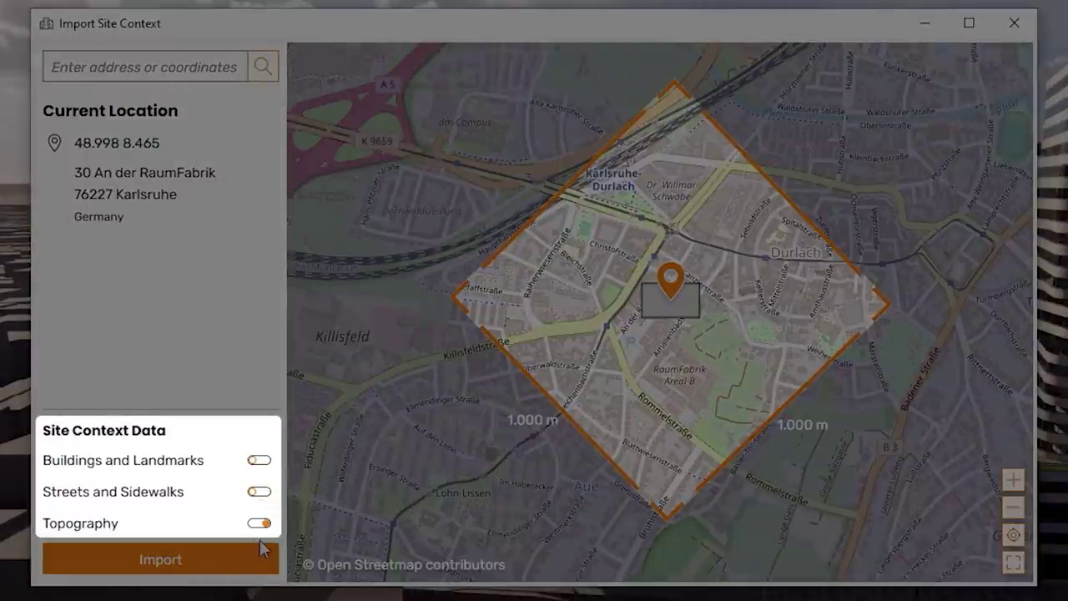
left_click(260, 524)
left_click(263, 493)
left_click(261, 524)
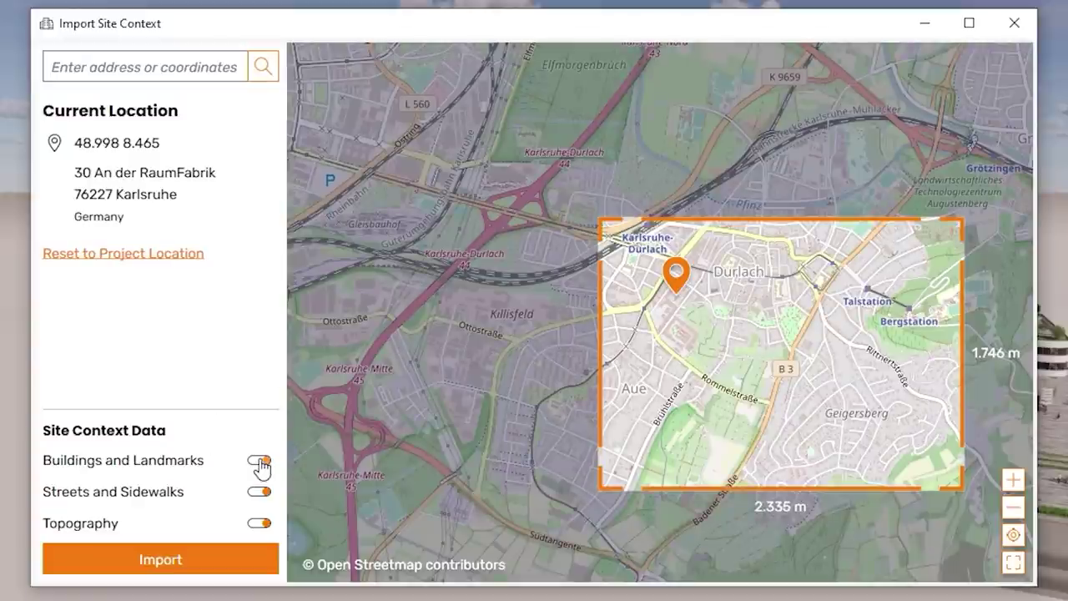
left_click(239, 561)
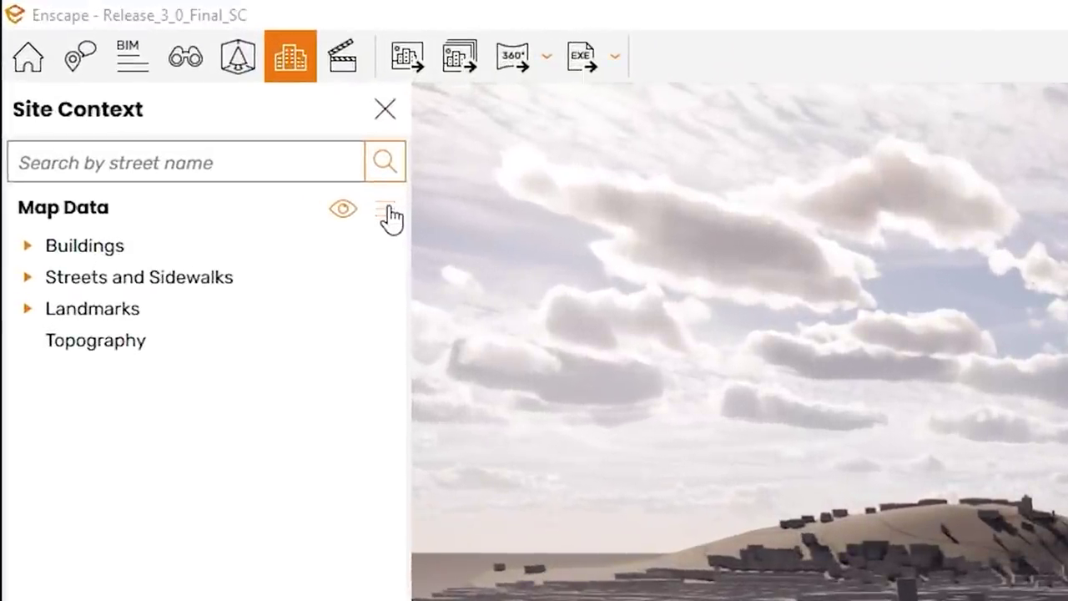
Open the Map Data menu listing Update, Edit, Hide Overlapping Data, Reset Visibility and Remove.
left_click(364, 201)
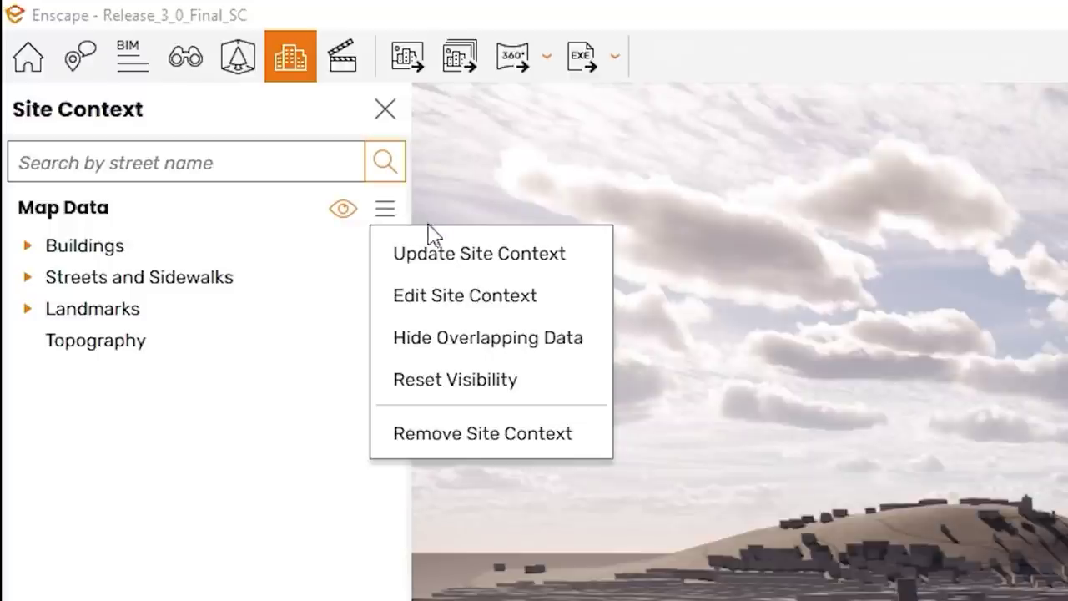
Drag the city context model into place around the tower plaza (Y -128.357) and confirm the changes.
left_click(446, 297)
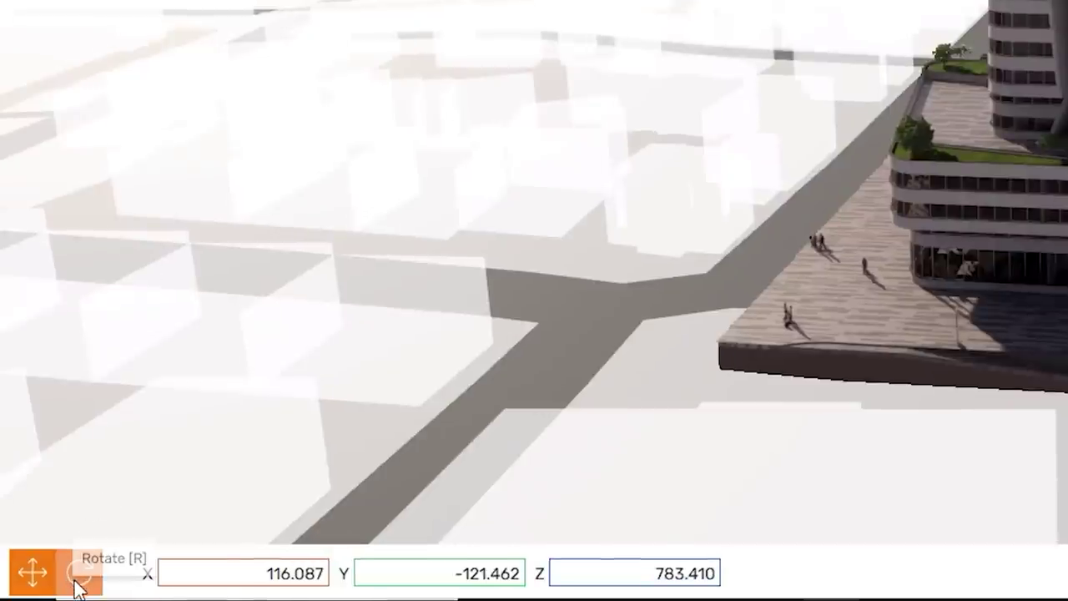
left_click(79, 574)
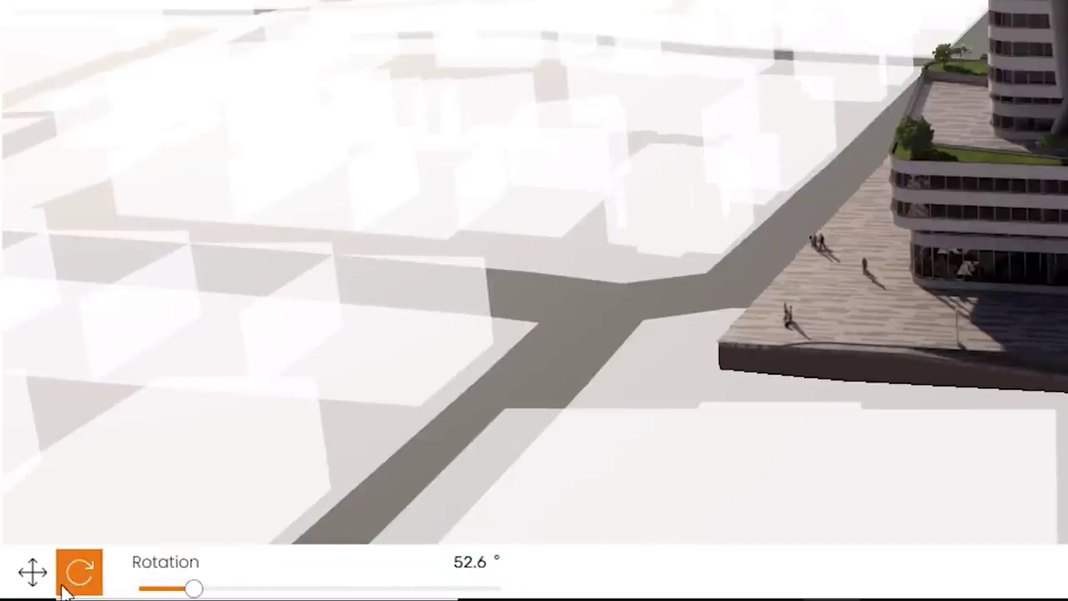
left_click(46, 586)
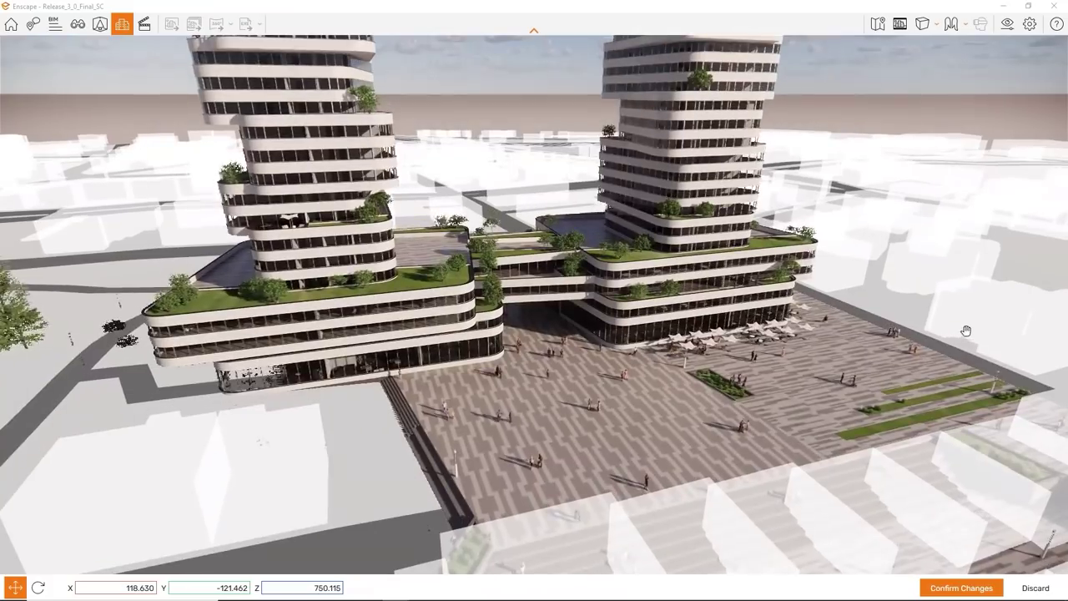
left_click_drag(966, 330, 1024, 360)
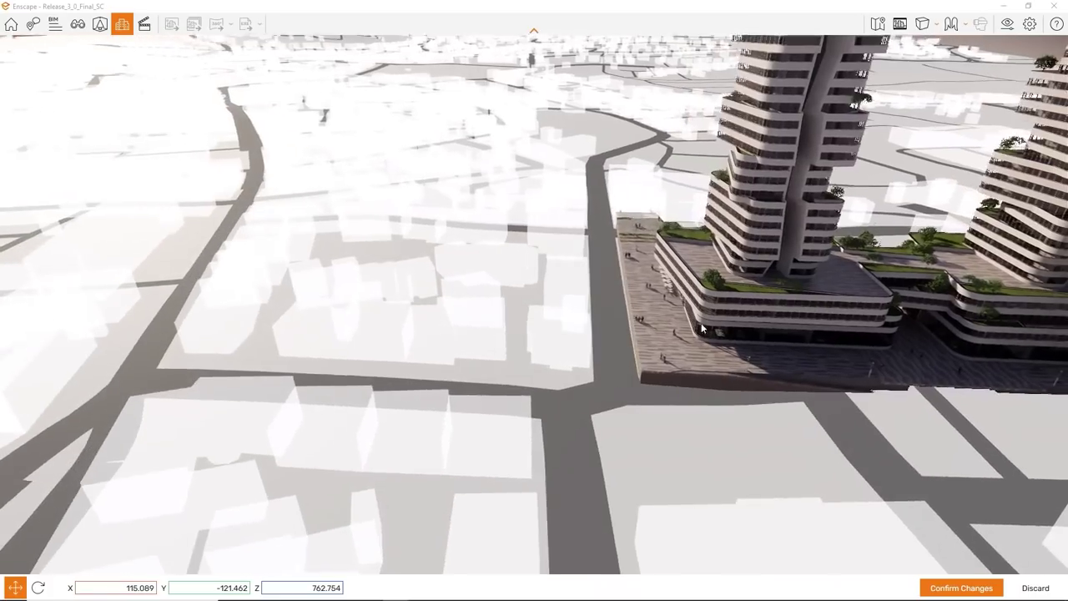
left_click_drag(590, 376, 585, 371)
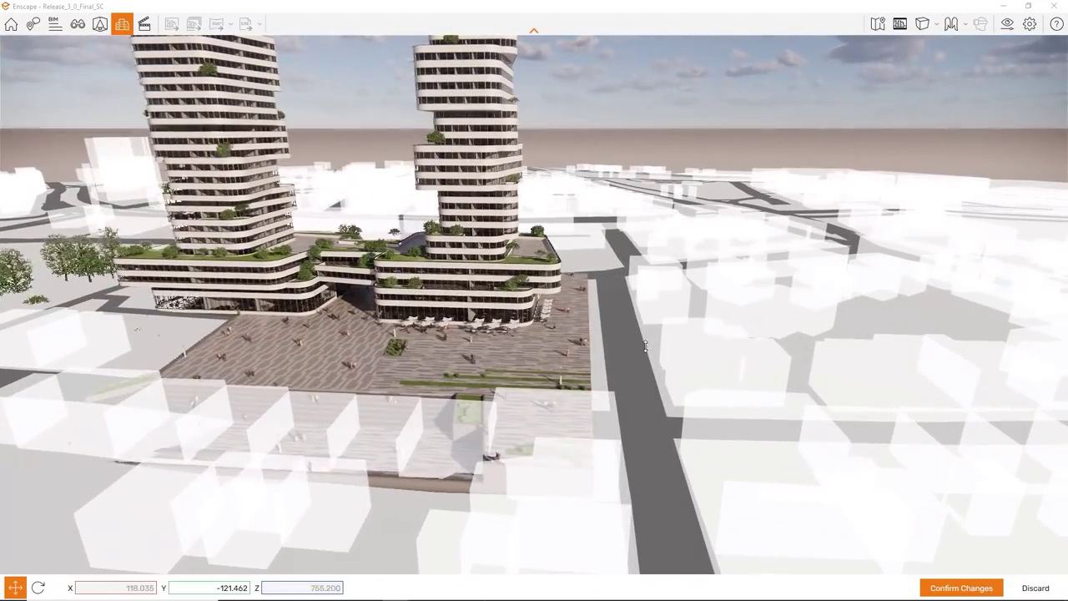
left_click_drag(646, 346, 585, 361)
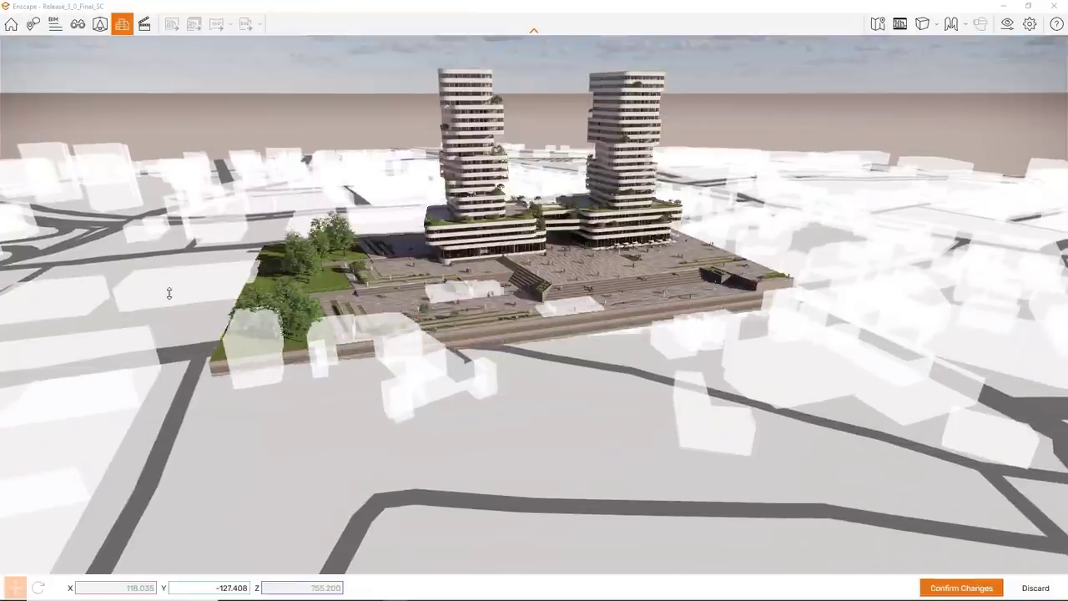
mouse_move(167, 284)
left_mouse_down()
mouse_move(167, 270)
mouse_move(168, 281)
left_mouse_up()
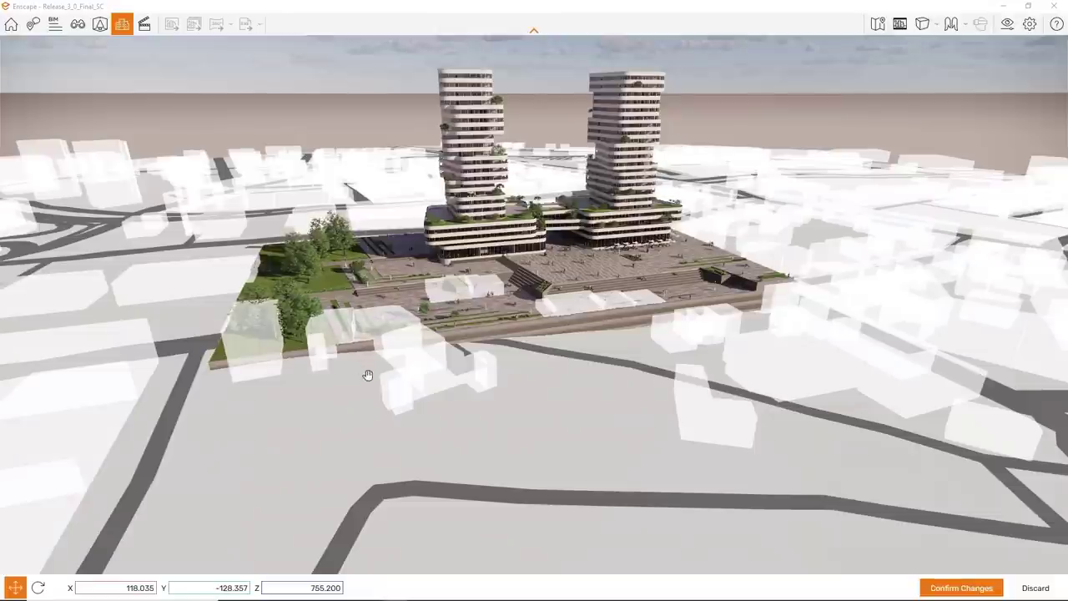
left_click(960, 589)
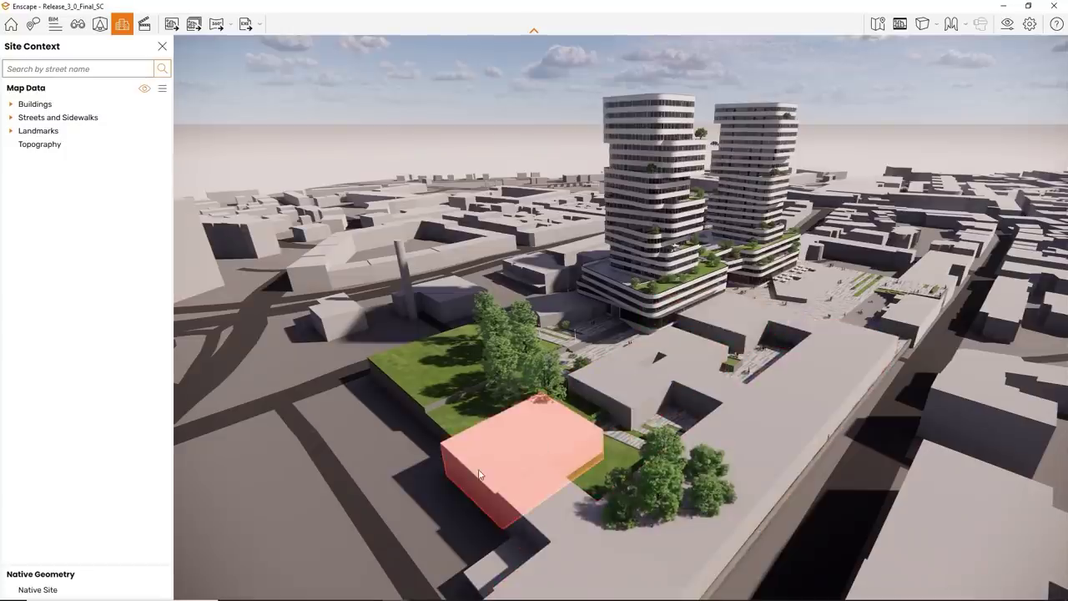
Hide the overlapping context buildings from the map data options, then reopen that menu.
left_click(163, 92)
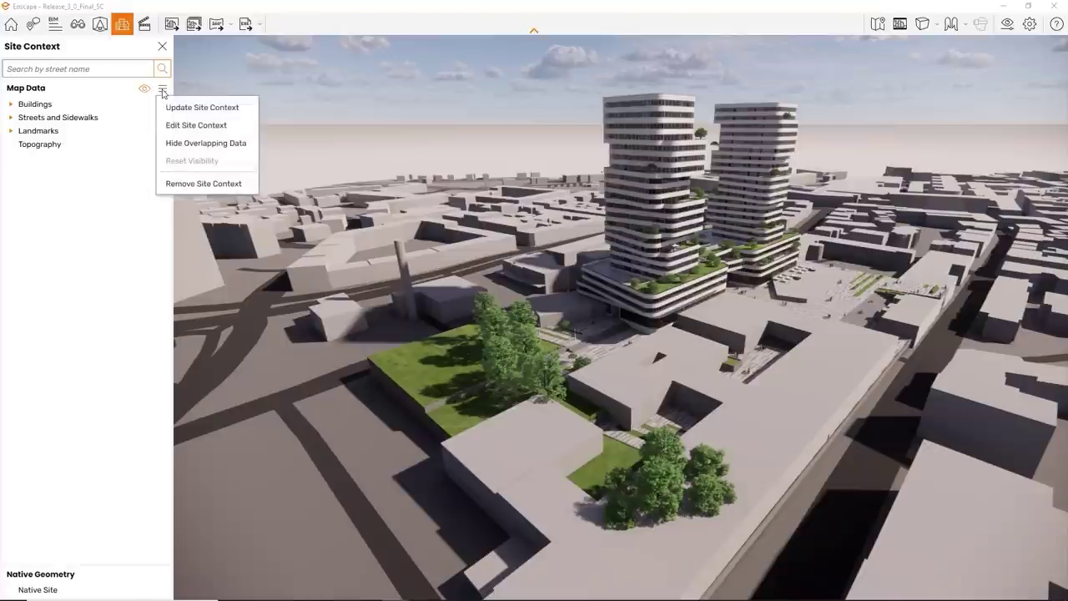
left_click(189, 143)
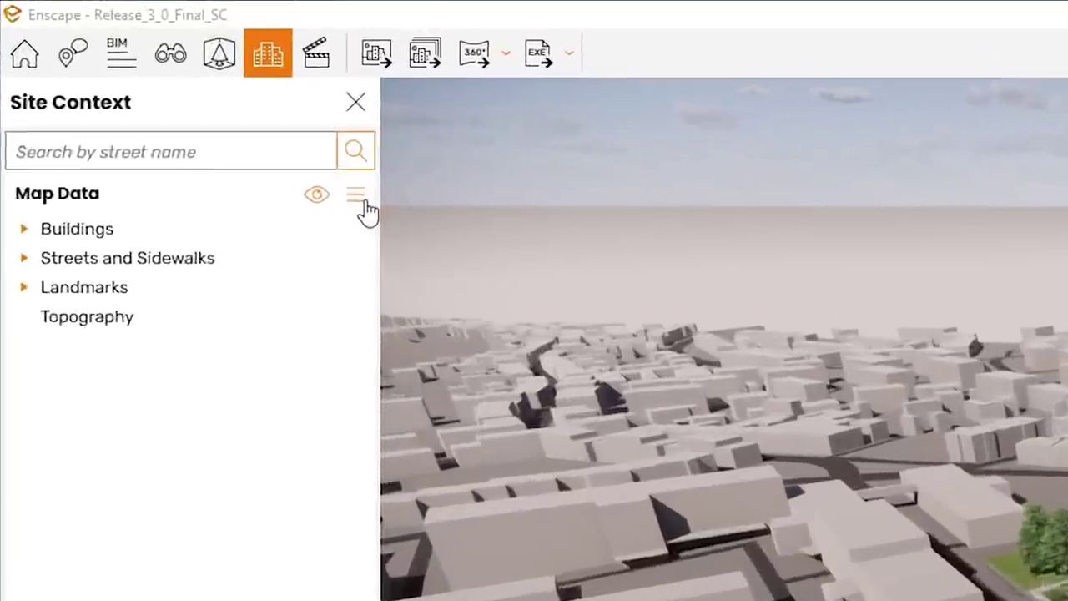
left_click(162, 87)
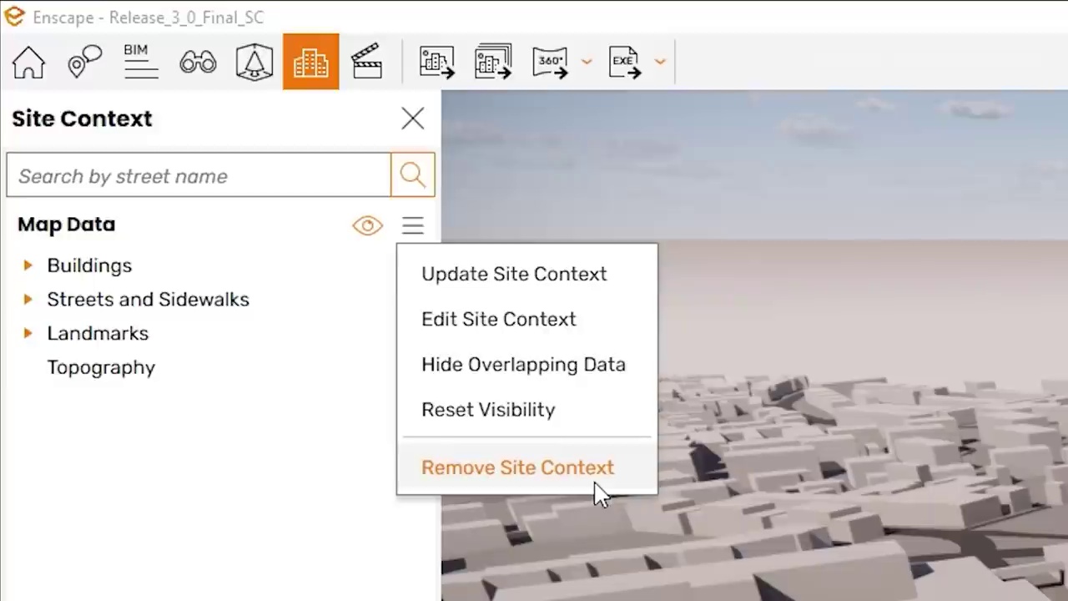
Toggle all imported city map data off and back on.
left_click(371, 574)
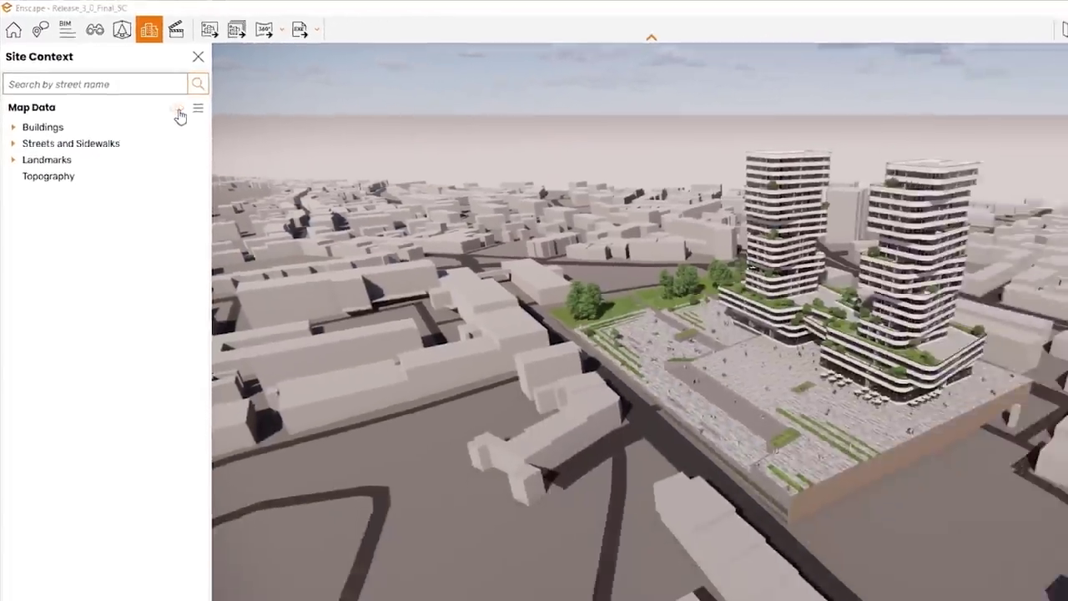
left_click(281, 173)
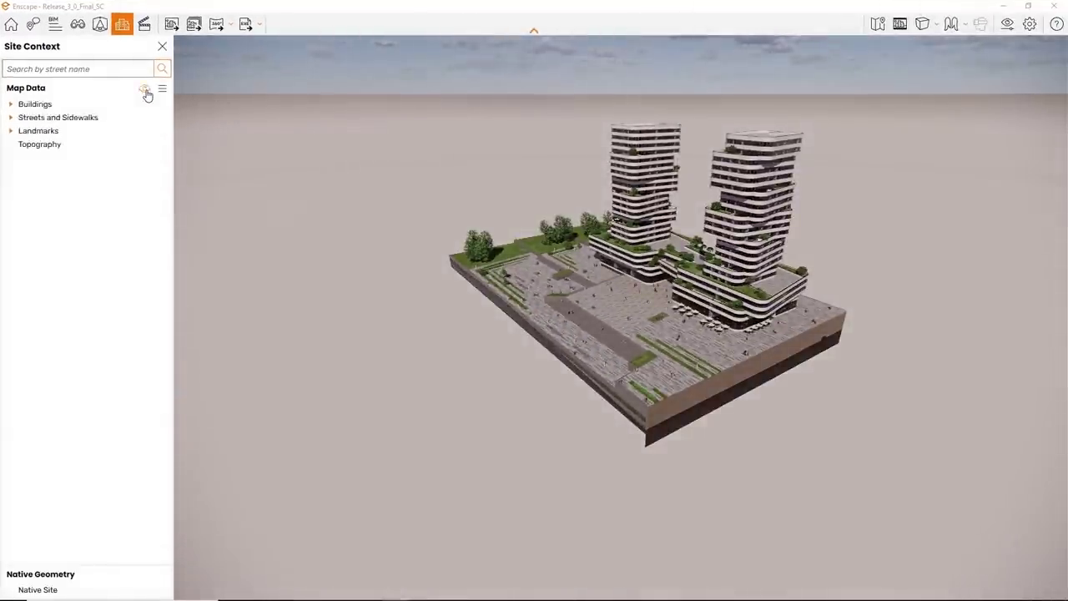
left_click(144, 88)
Hide the Amalienbadstraße buildings, then hide the Native Site terrain in the sample house project.
left_click(10, 103)
left_click(10, 105)
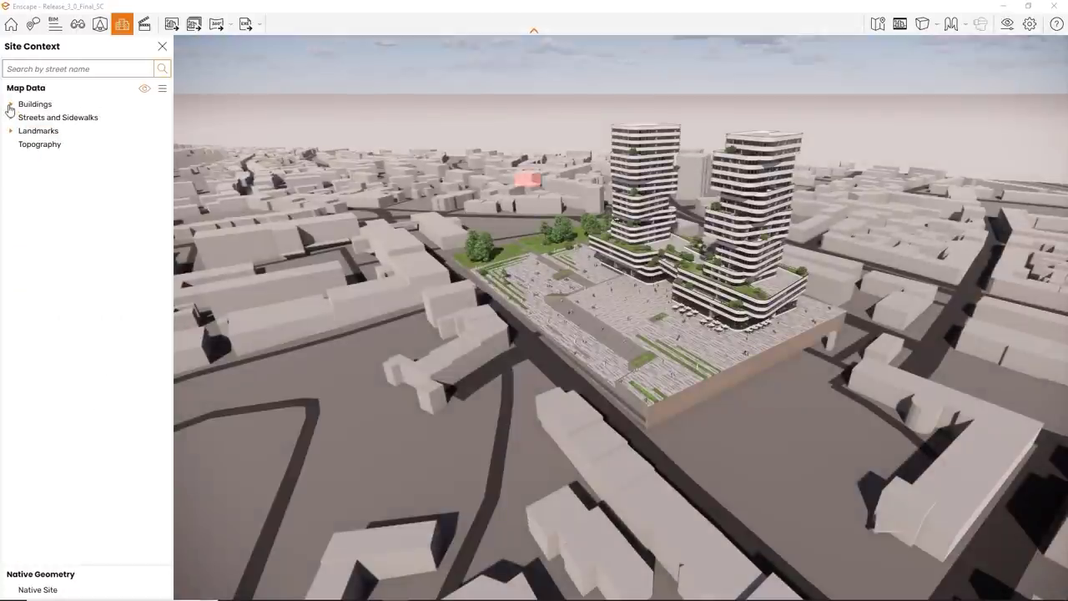
left_click(10, 105)
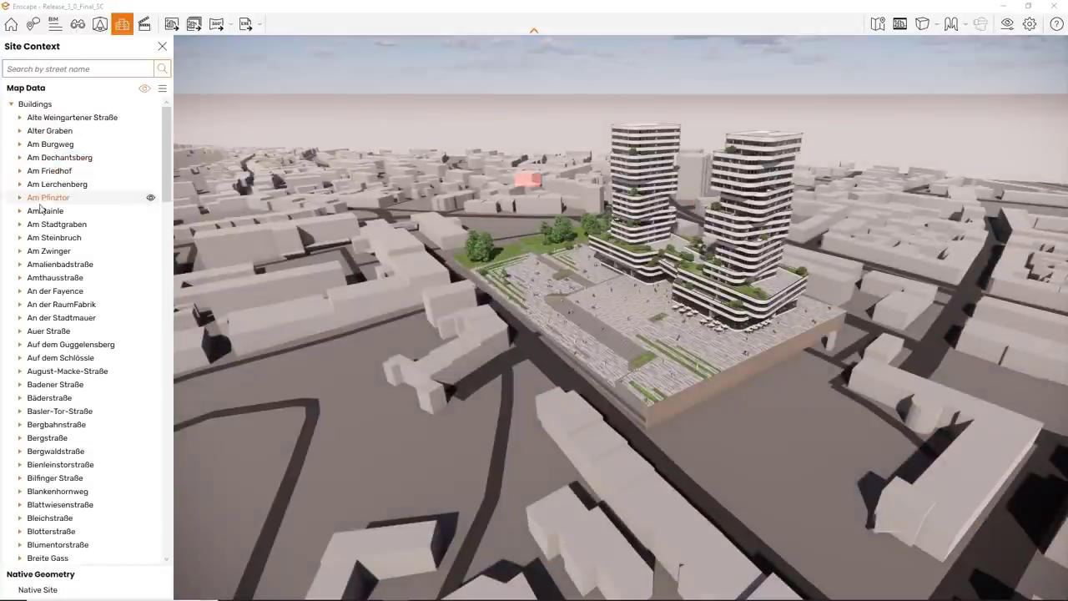
left_click(20, 265)
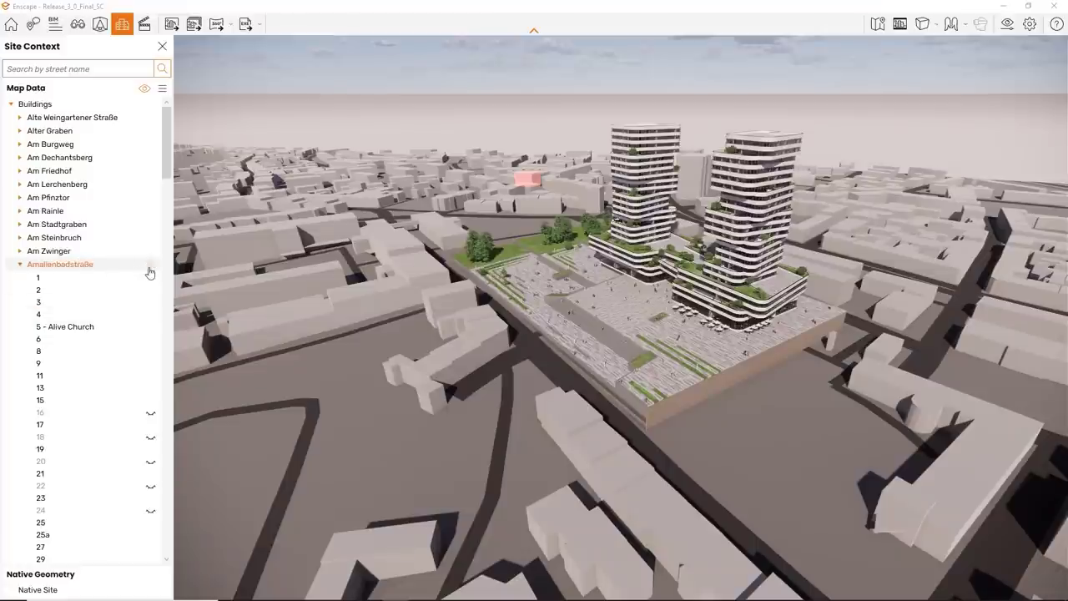
left_click(150, 271)
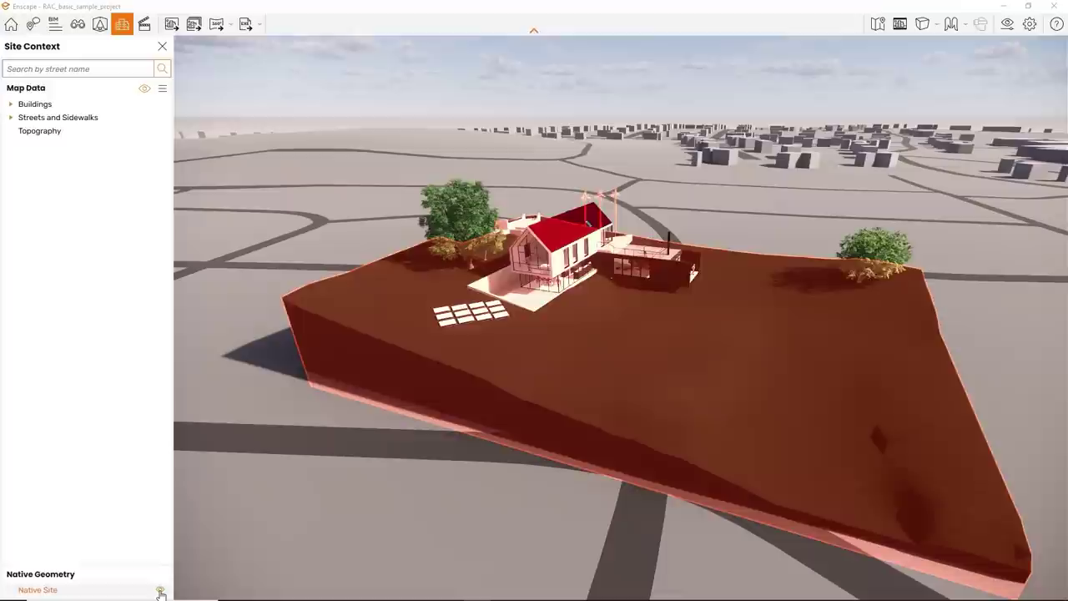
left_click(424, 575)
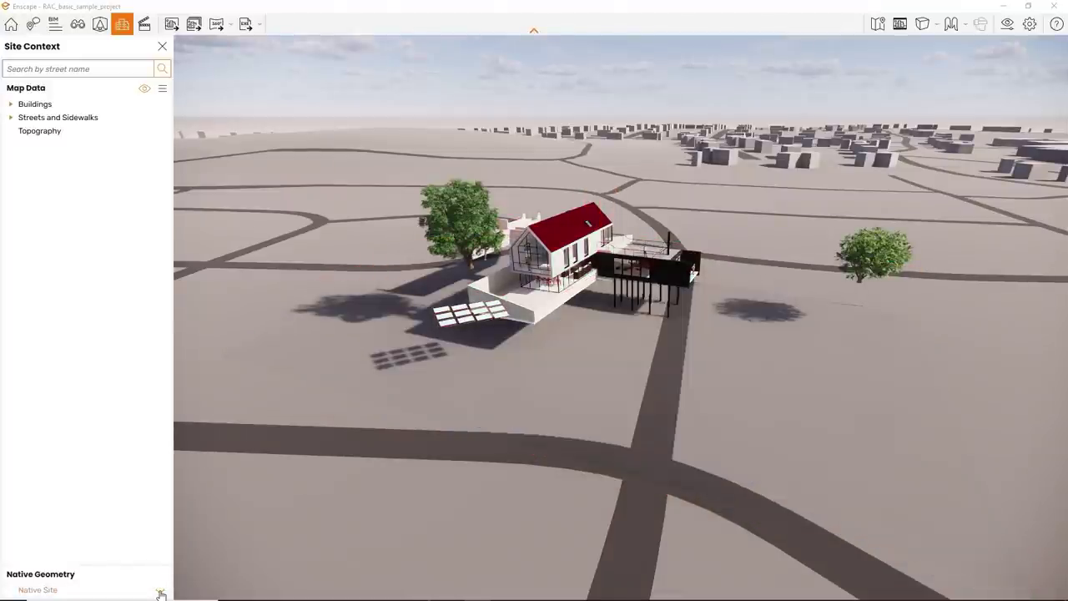
Restore Native Site, then enable Object-ID, Material-ID, Depth and Alpha Channel export in Output settings.
left_click(159, 592)
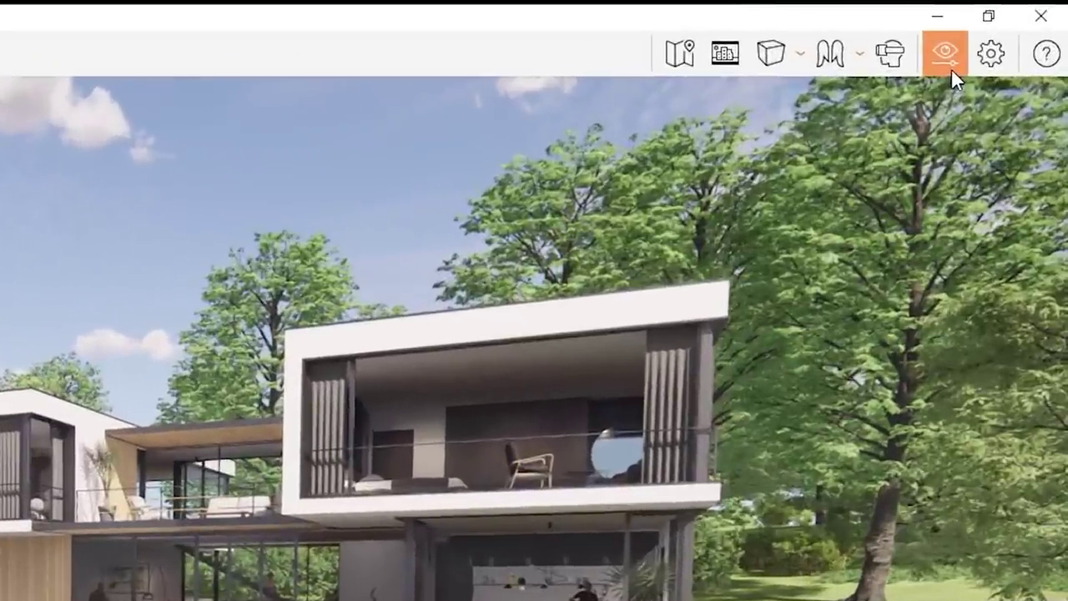
left_click(945, 53)
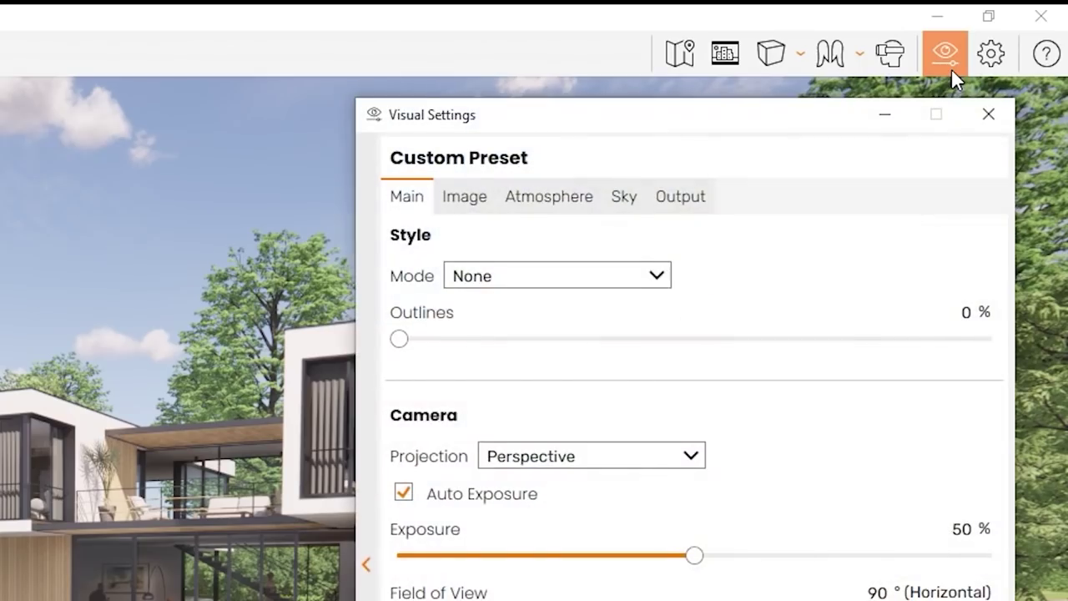
left_click(689, 173)
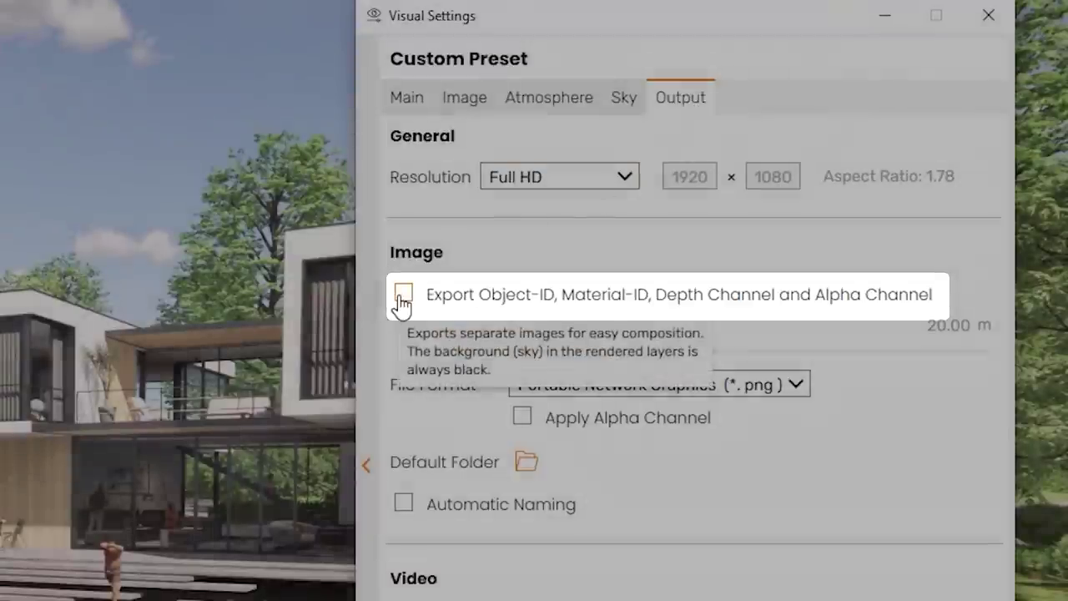
left_click(402, 297)
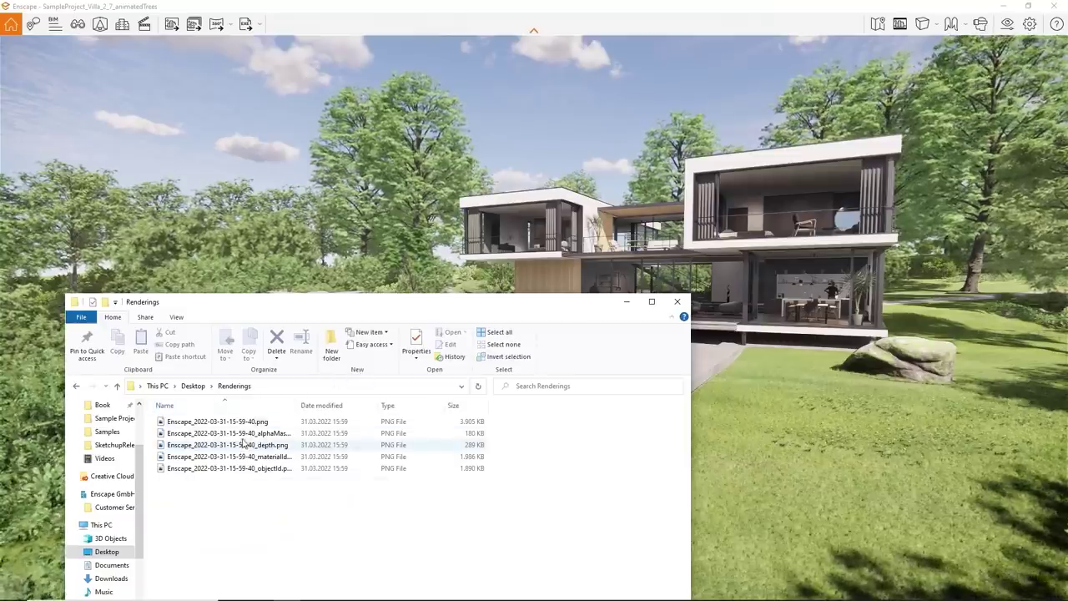
double_click(244, 438)
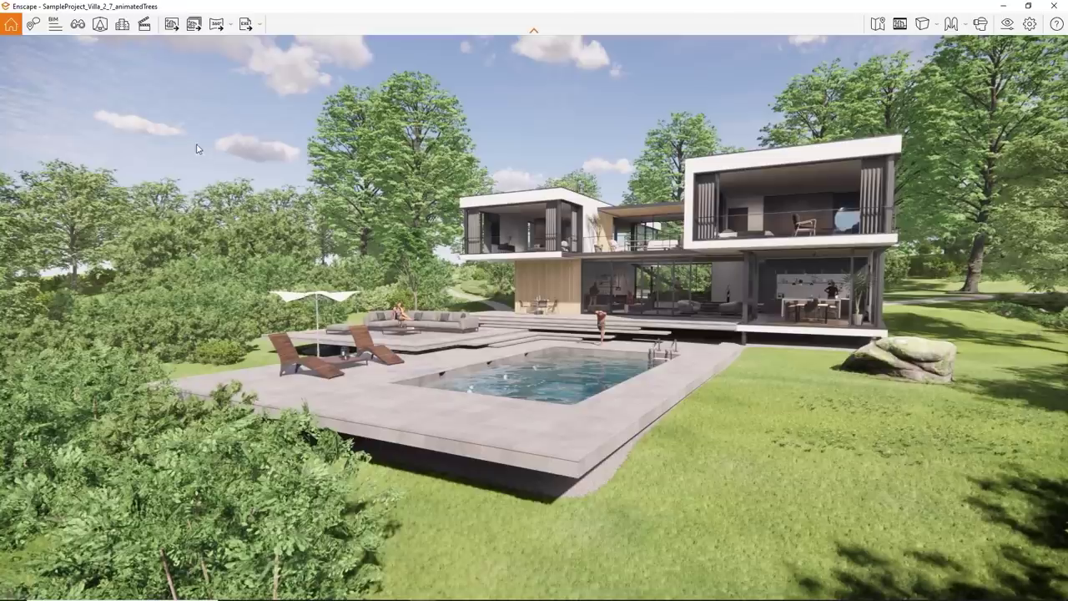
Save a villa screenshot with the suggested name and view its five PNGs in Renderings.
left_click(171, 30)
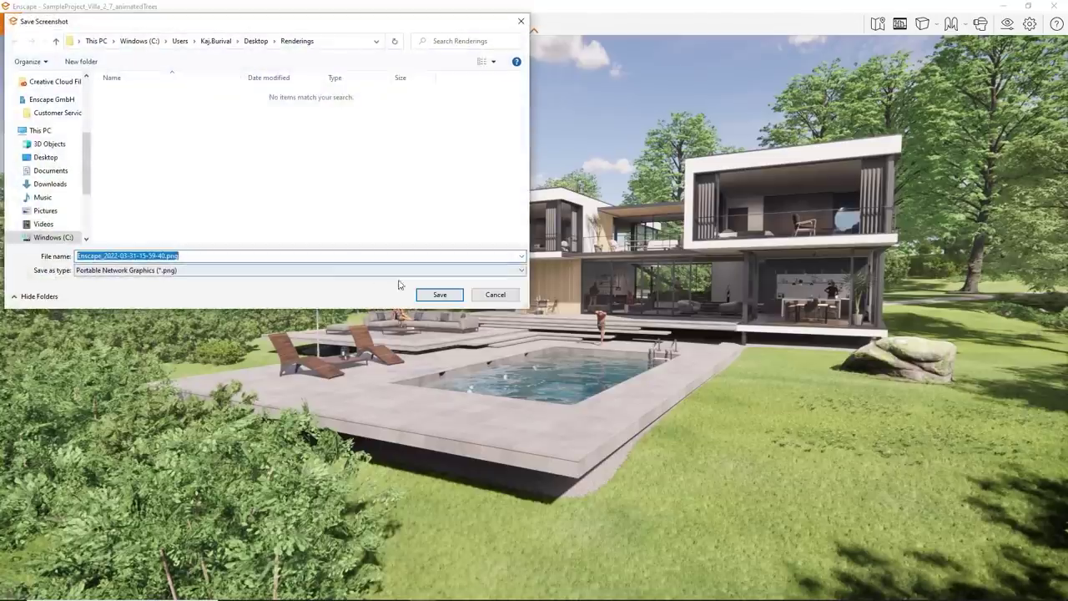
left_click(435, 295)
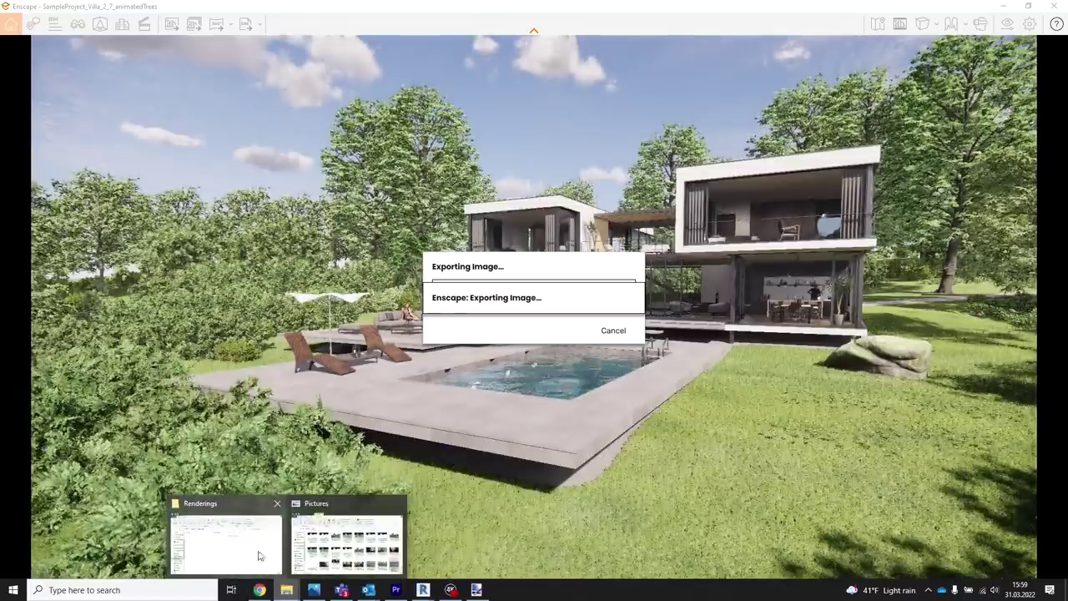
left_click(258, 554)
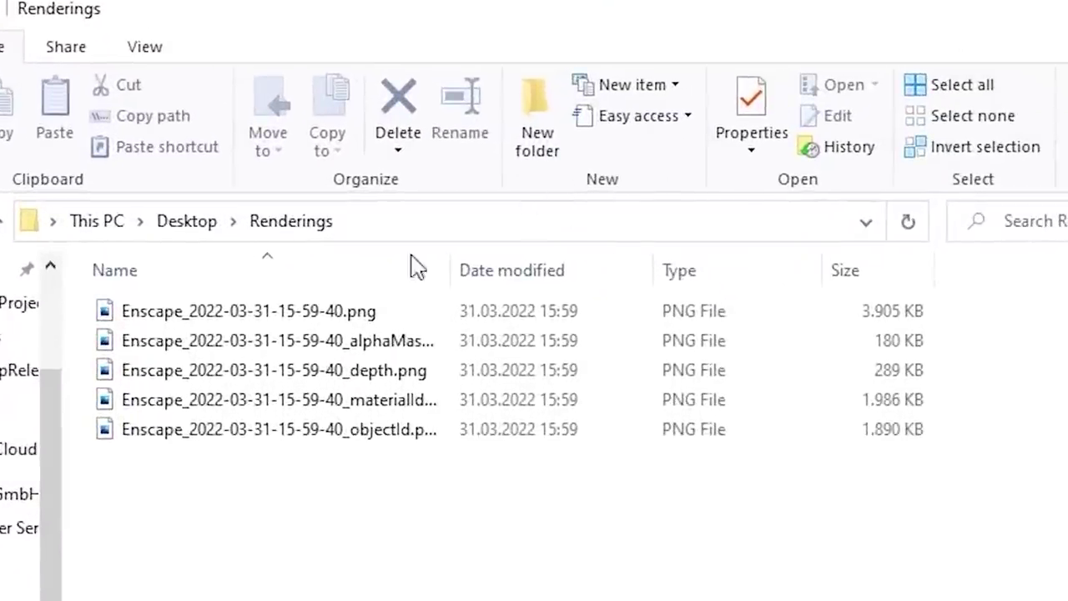
Keep PNG as the screenshot format and turn on Apply Alpha Channel.
left_click(316, 342)
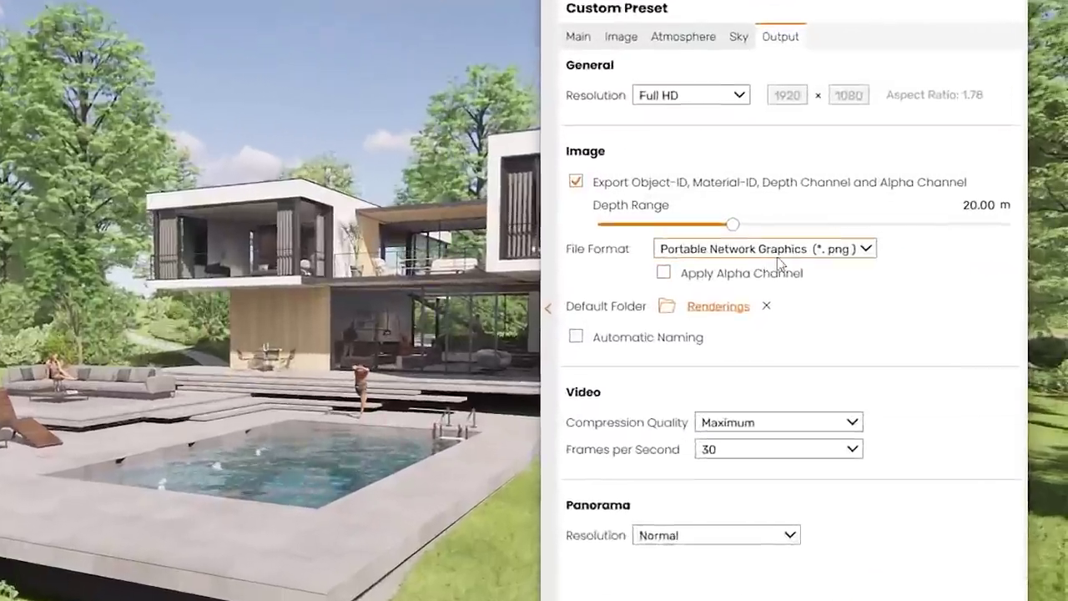
left_click(777, 255)
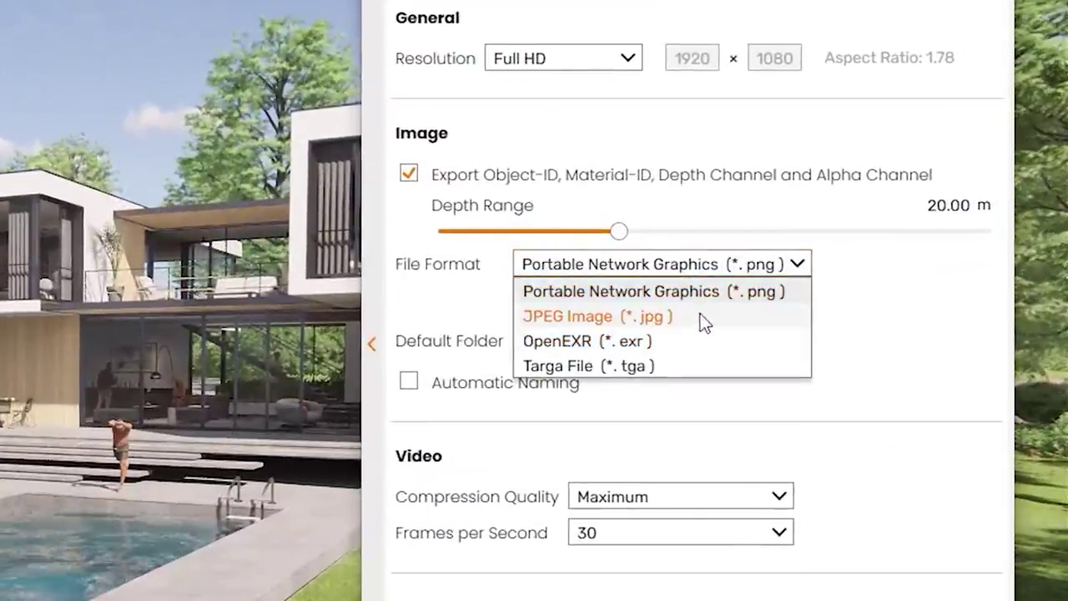
left_click(707, 299)
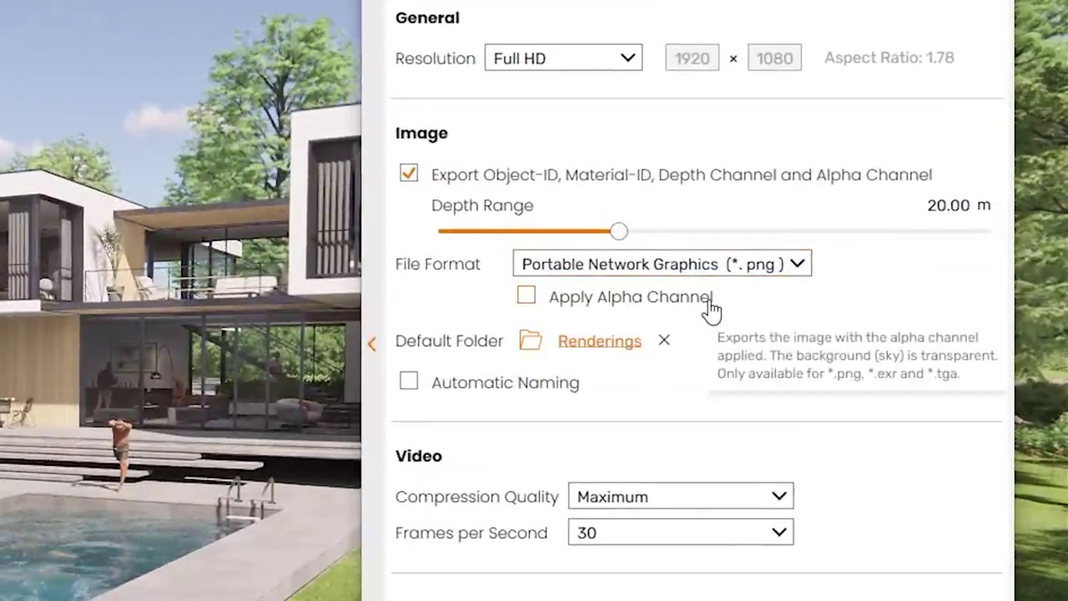
left_click(528, 302)
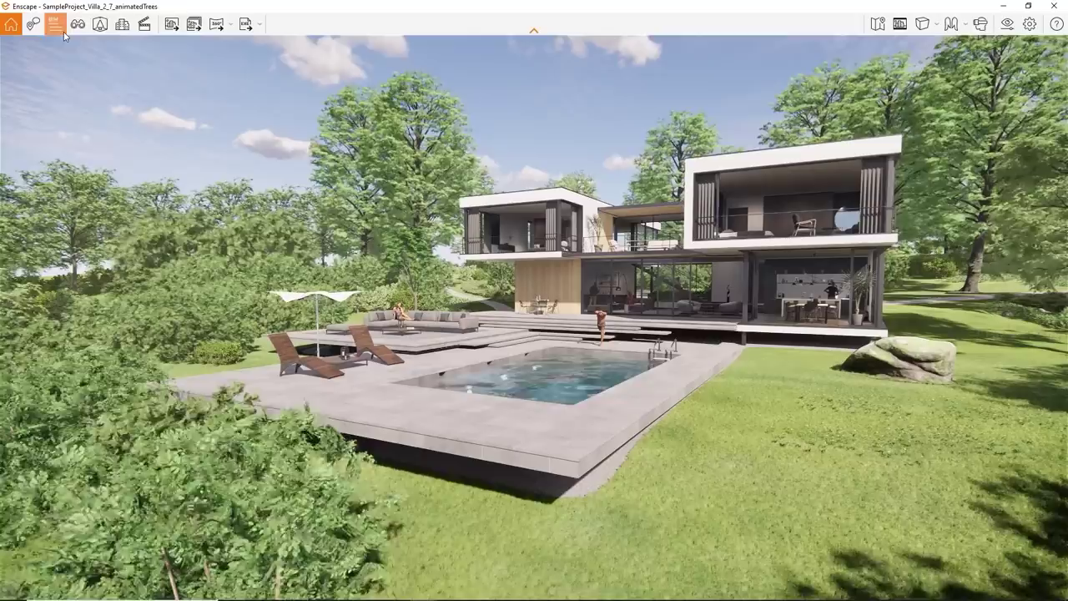
left_click(172, 23)
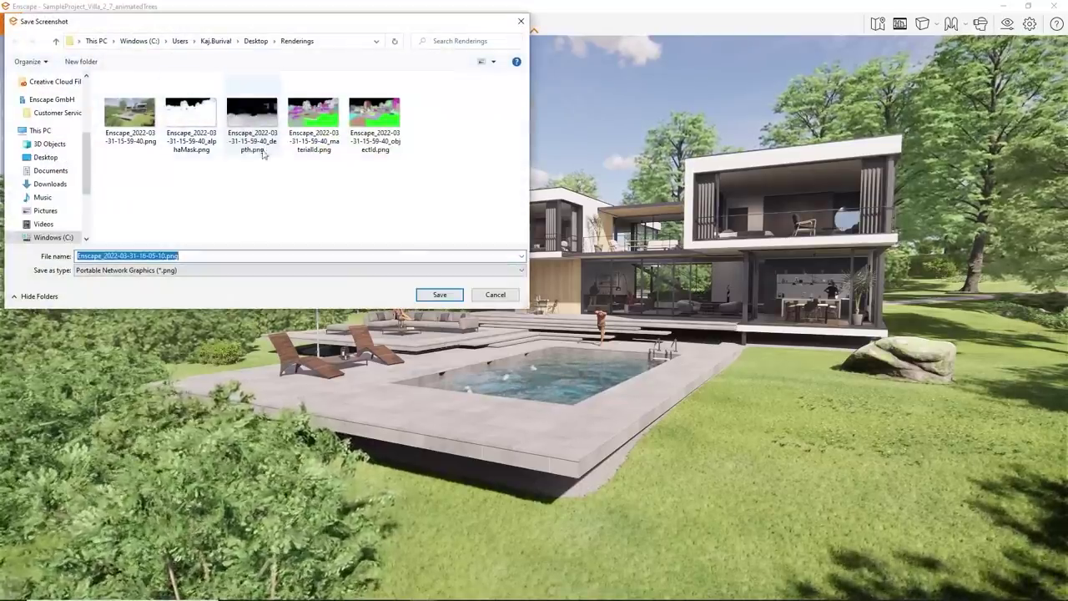
left_click(435, 294)
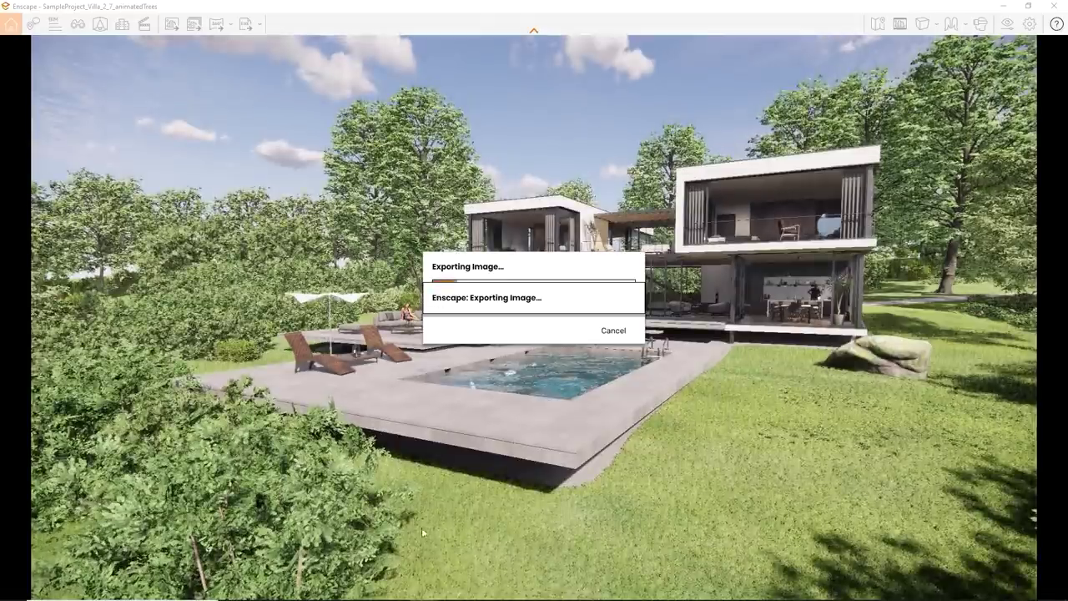
mouse_move(286, 589)
left_click(248, 545)
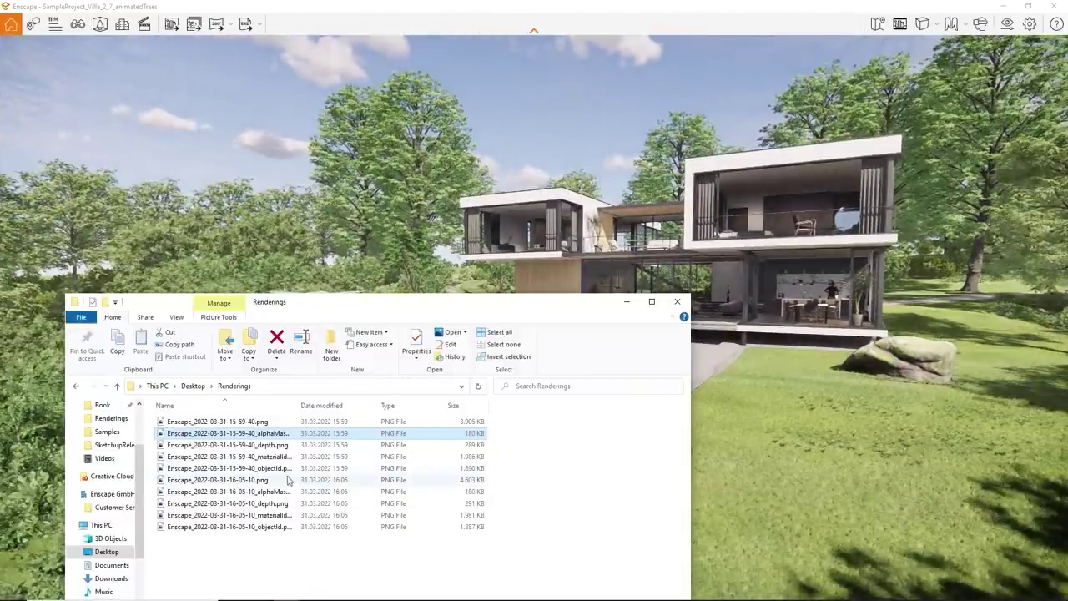
double_click(285, 481)
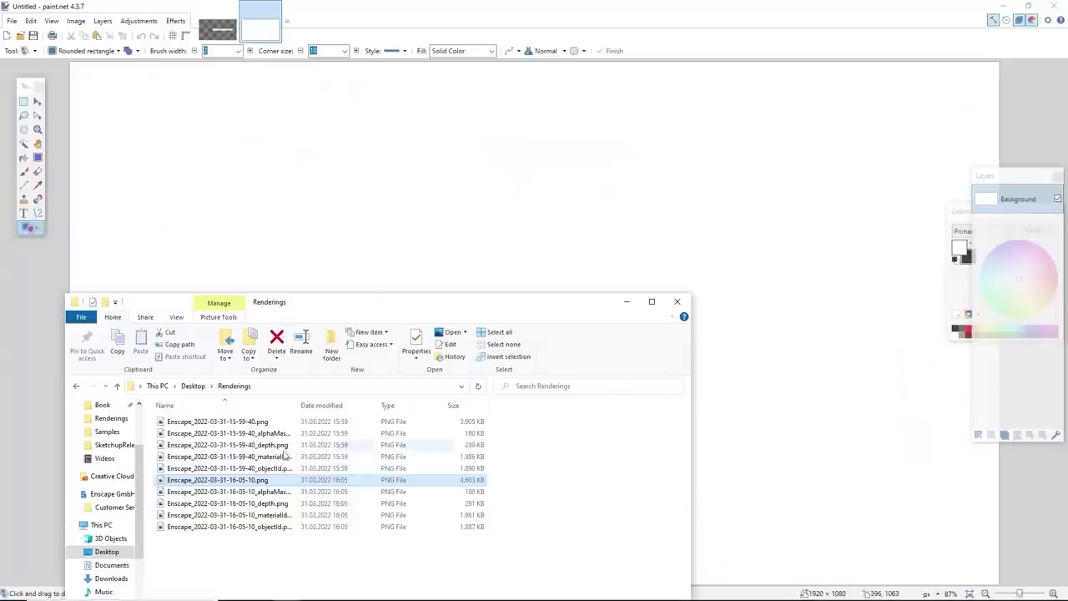
Open the transparent-sky villa render in paint.net and add a sky image as a layer.
mouse_move(285, 456)
left_mouse_down()
mouse_move(406, 476)
mouse_move(418, 358)
mouse_move(517, 203)
left_mouse_up()
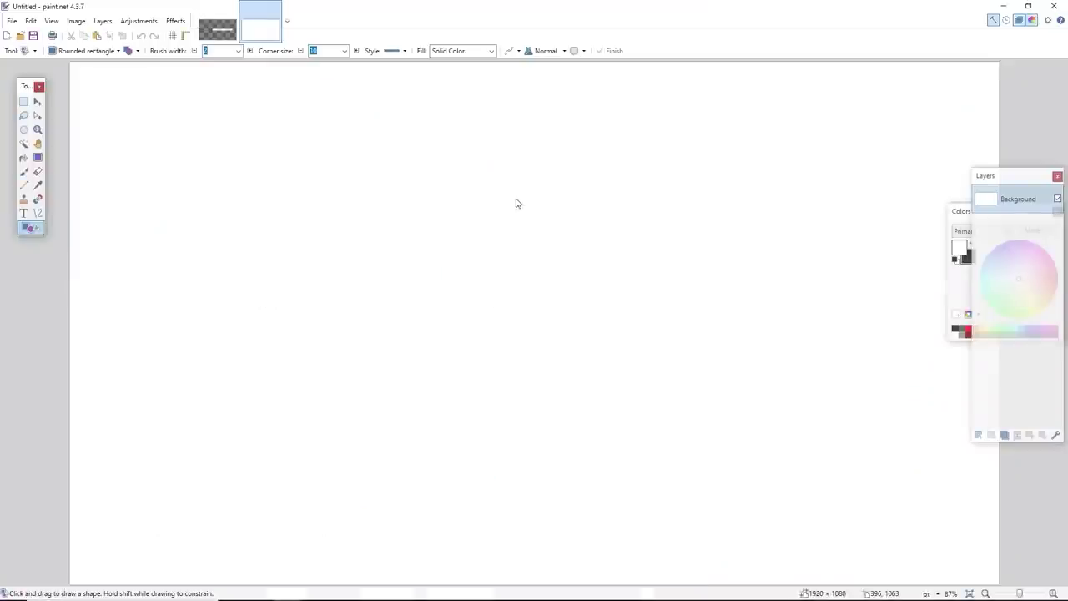
left_click(524, 319)
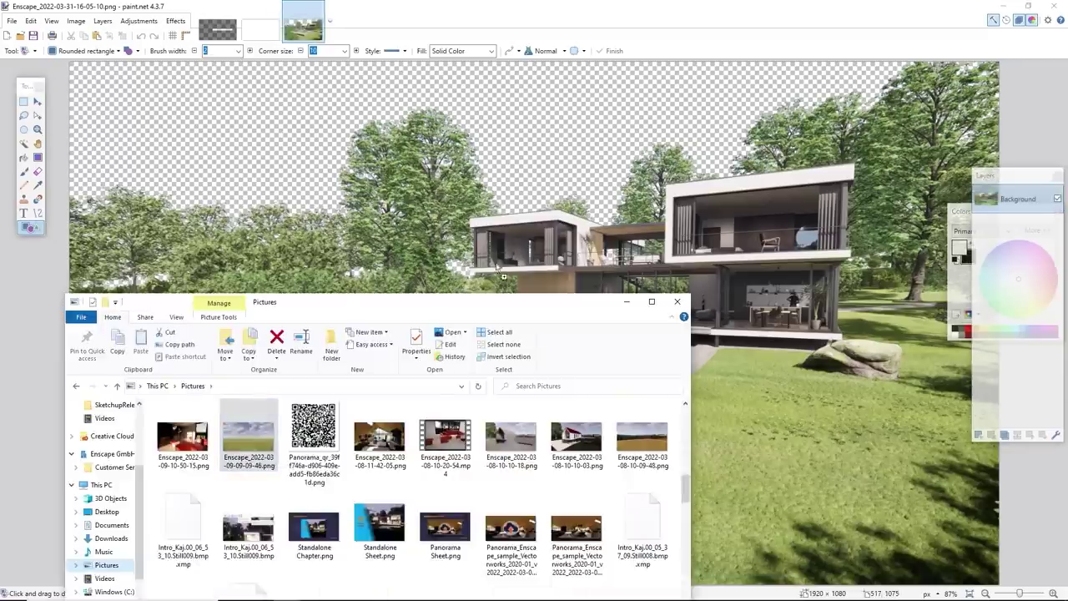
left_click(547, 348)
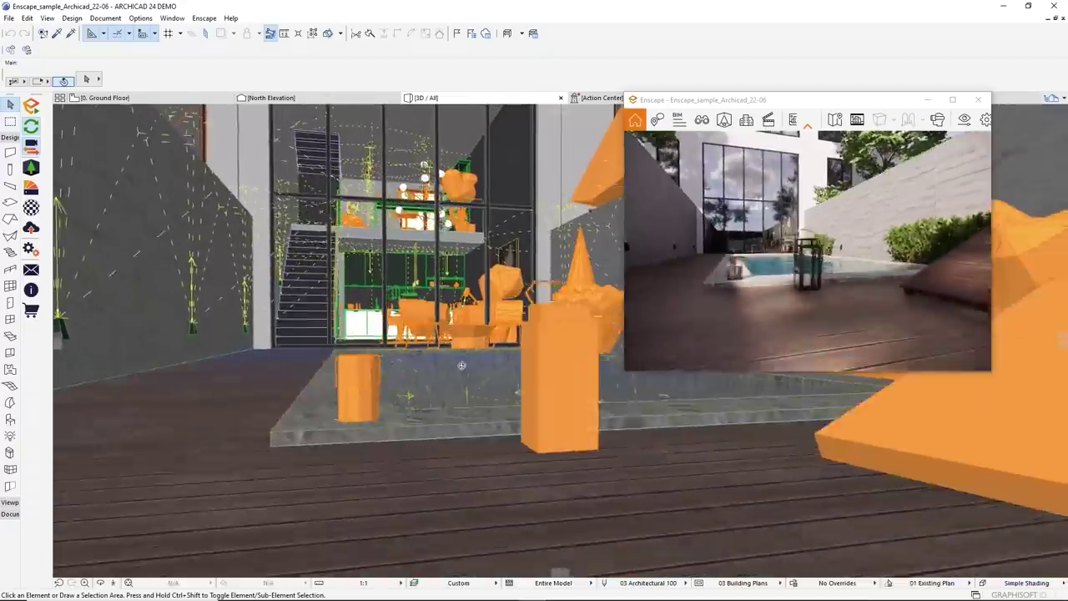
Override the living-room wall surface with 00_DarkWood.
scroll(447, 371, "up", 5)
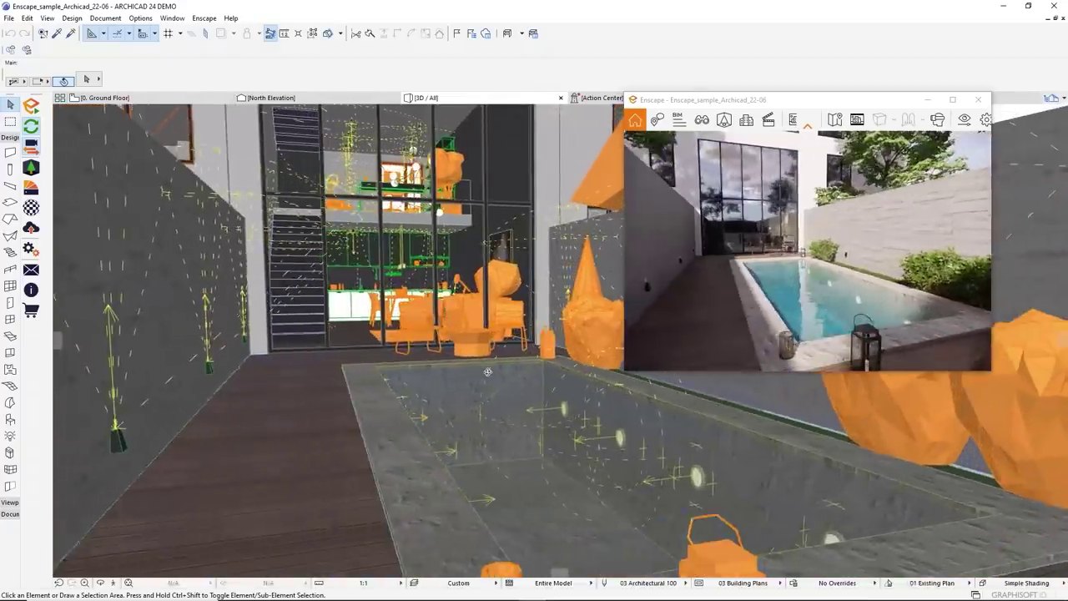
scroll(447, 372, "down", 3)
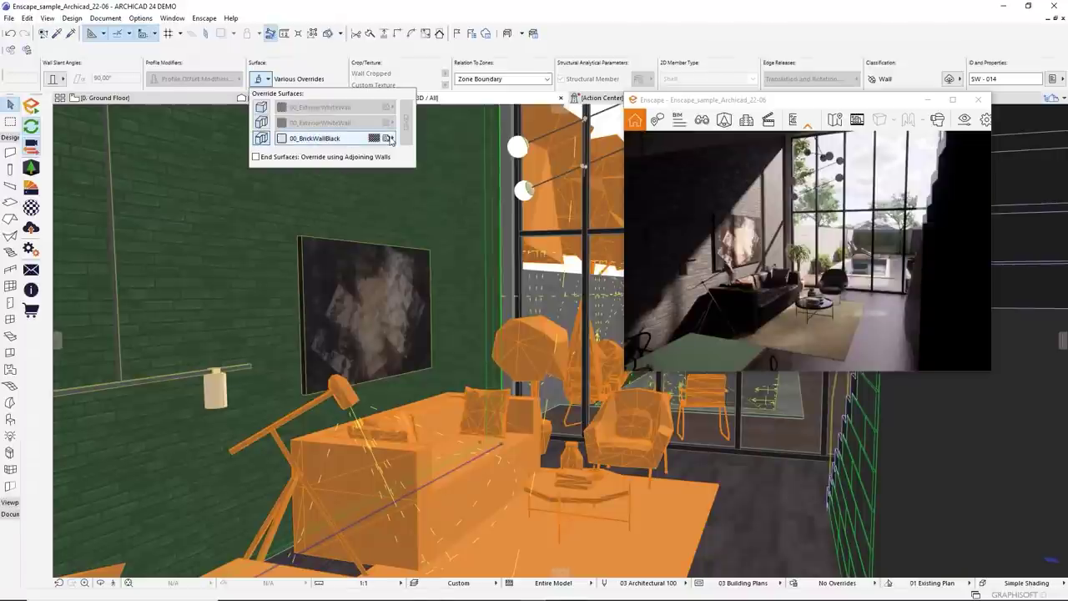
left_click(391, 139)
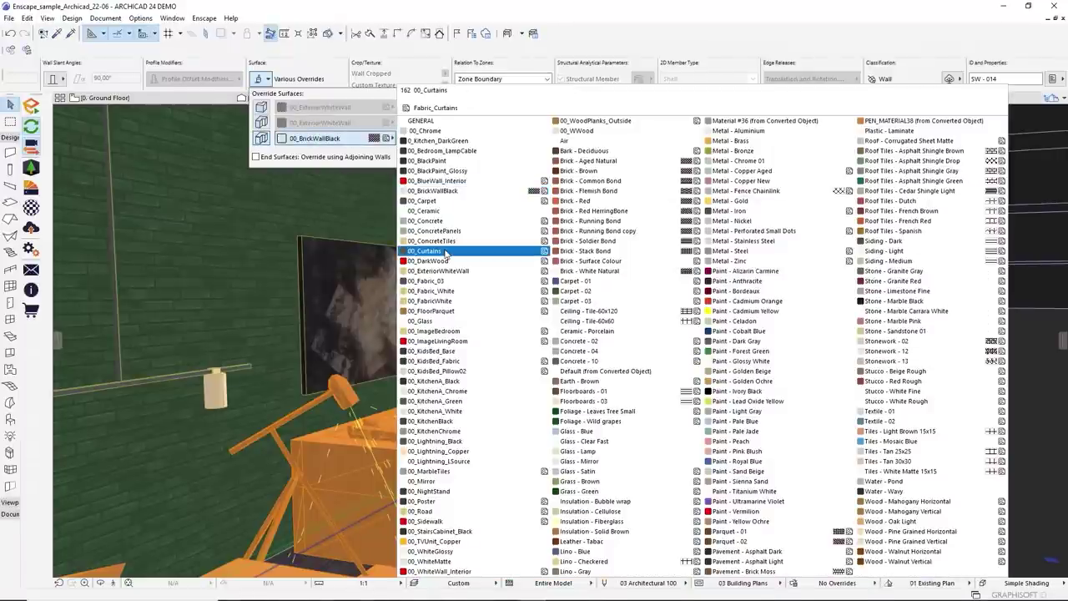
left_click(445, 264)
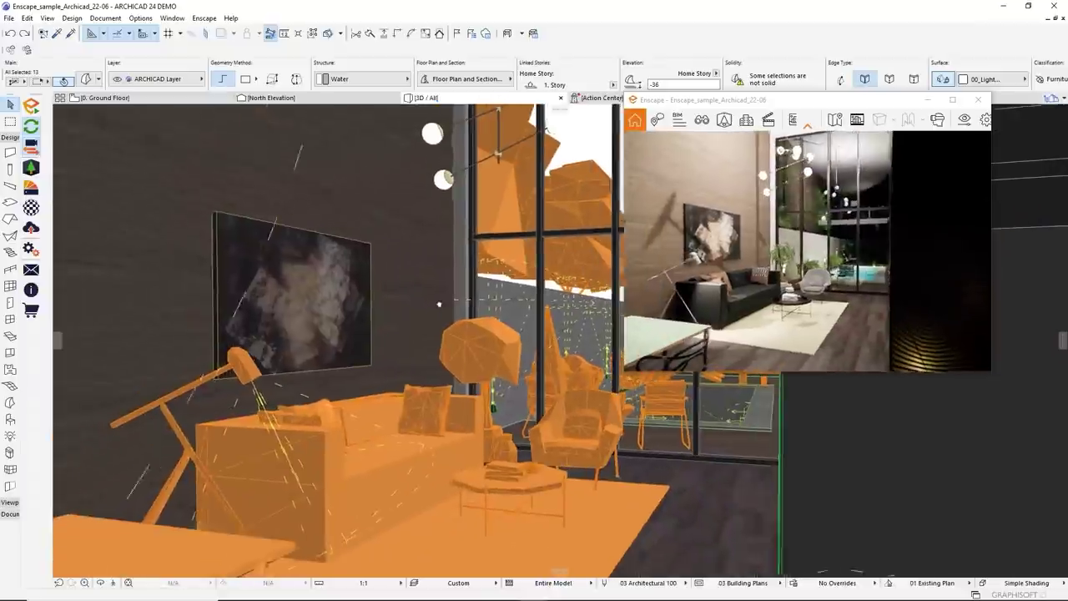
Raise the wall picture from elevation 108 to 190.
left_click(365, 330)
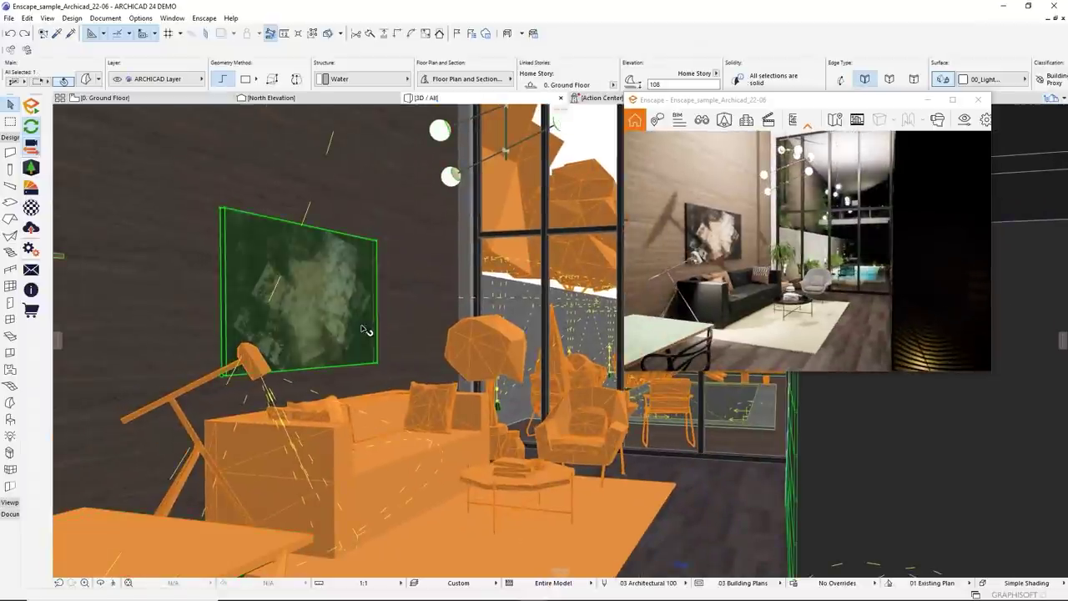
left_click(352, 324)
left_click(351, 231)
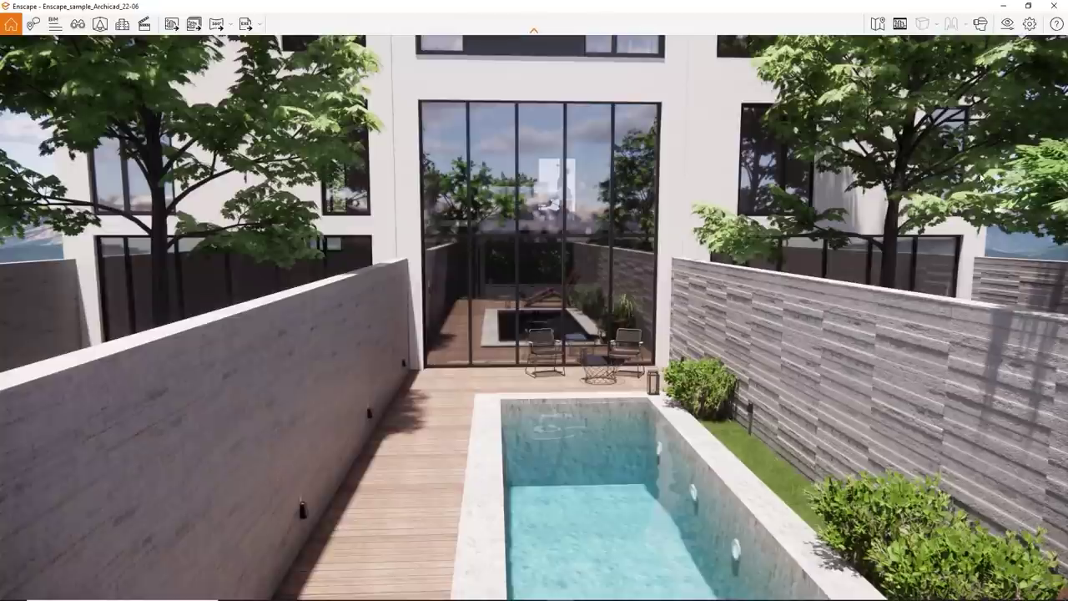
Enable 'Pin Enscape window on top of the host application' in Window Settings preferences and close them.
left_click(1035, 25)
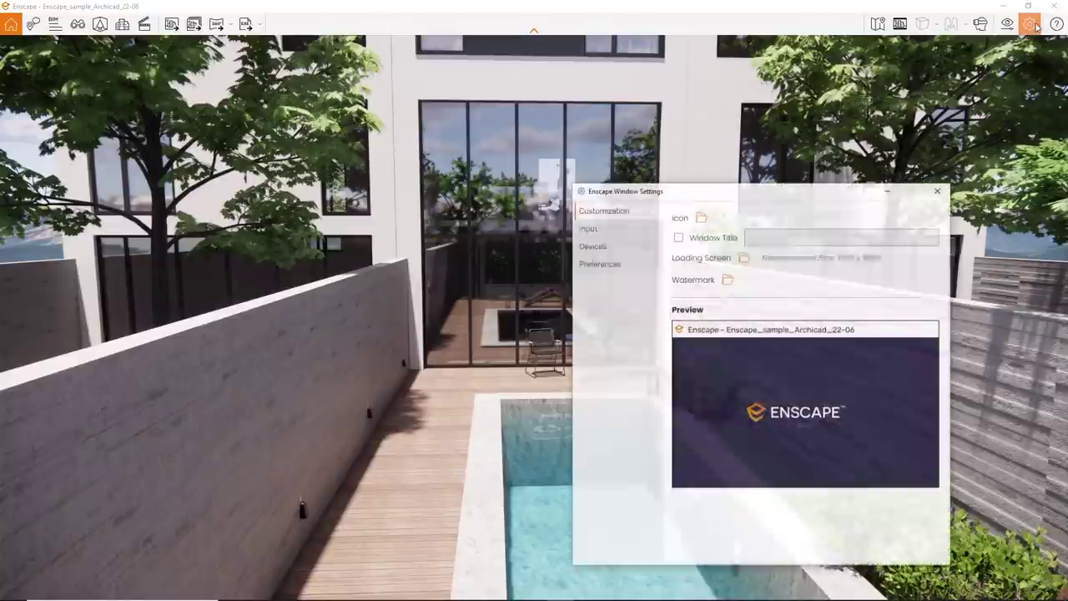
left_click(644, 269)
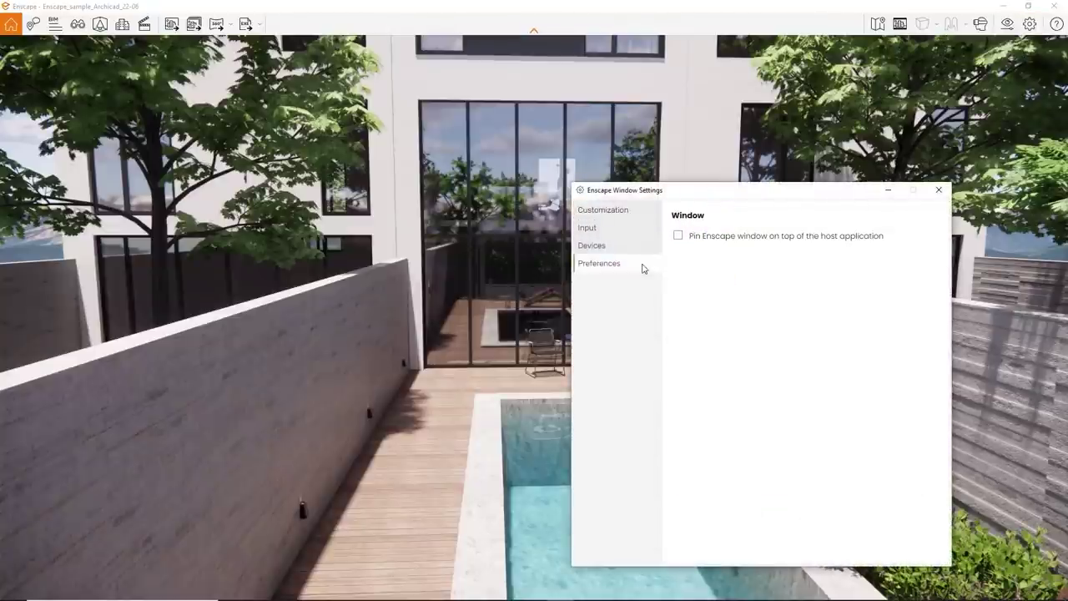
left_click(678, 237)
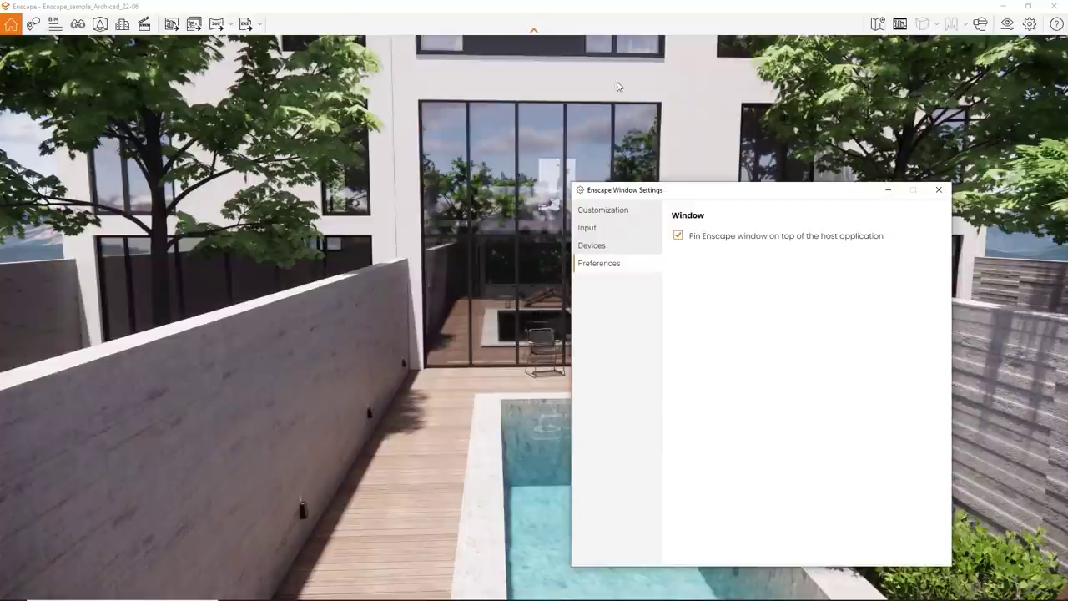
left_click(938, 191)
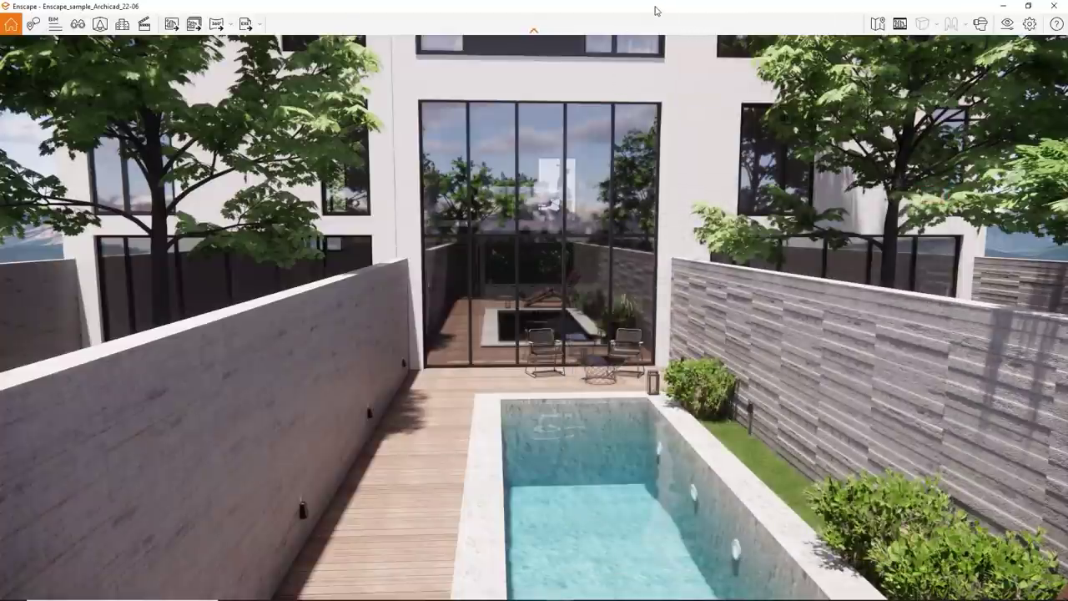
Float the Enscape window, orbit toward the window and stairs, and move the octagonal side table beside the chairs.
double_click(655, 11)
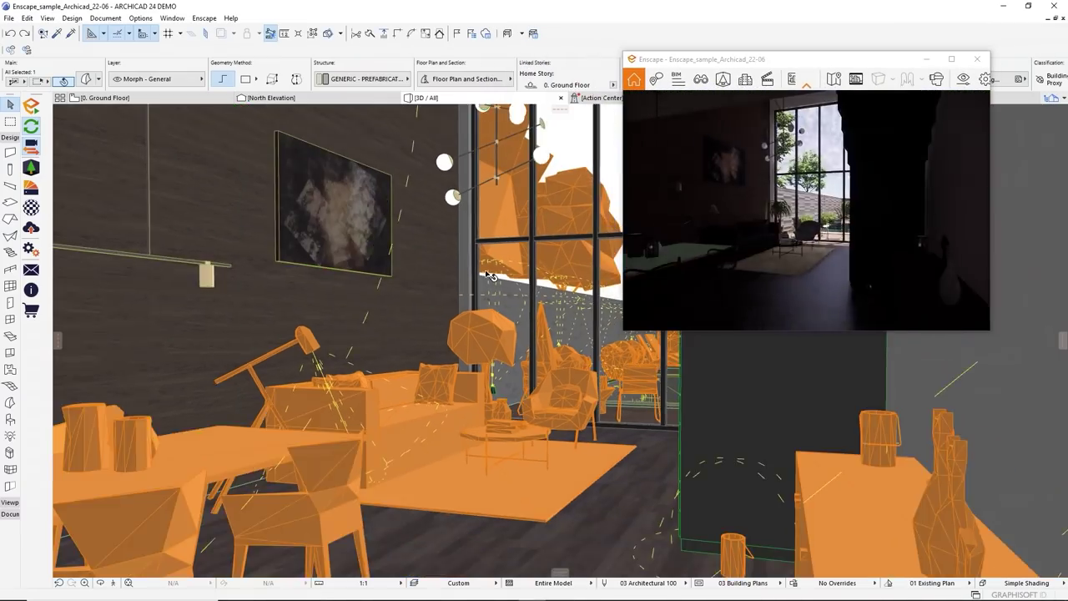
middle_click_drag(489, 275, 656, 317, "shift")
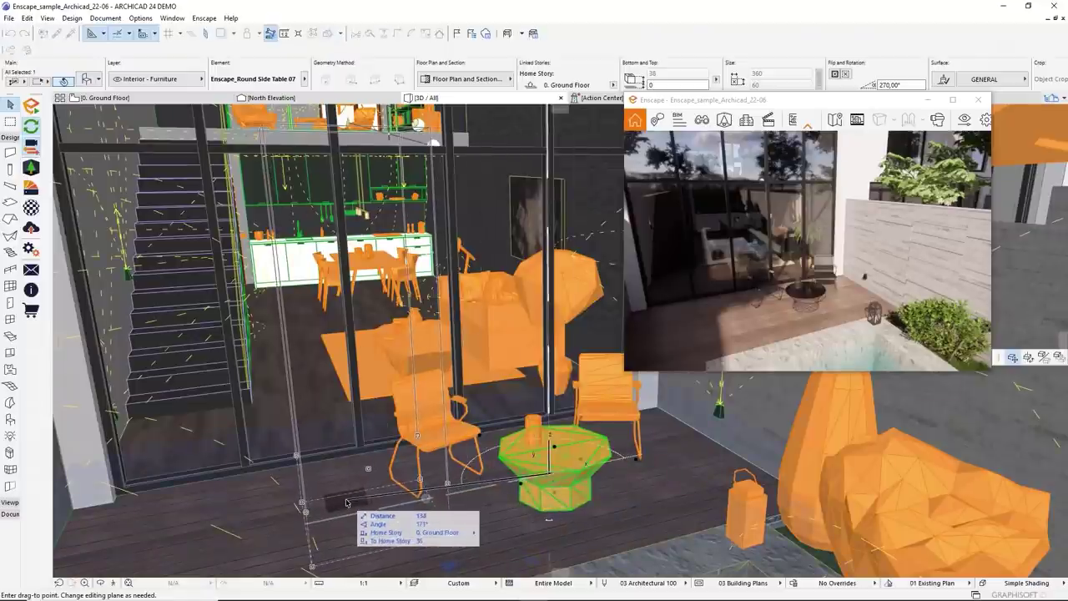
left_click_drag(347, 502, 343, 514)
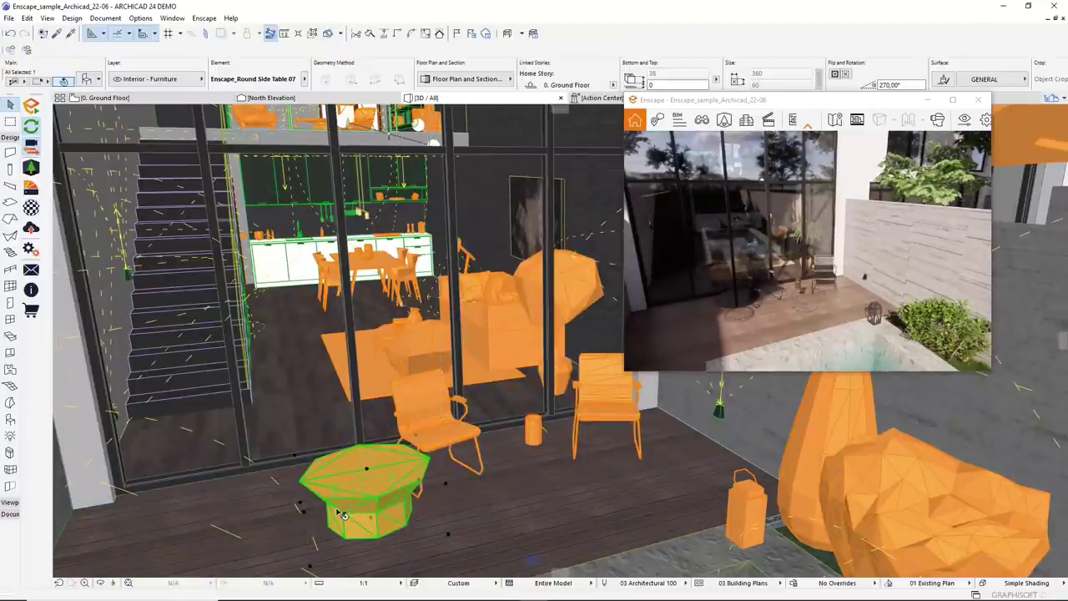
left_click(342, 513)
left_click(576, 476)
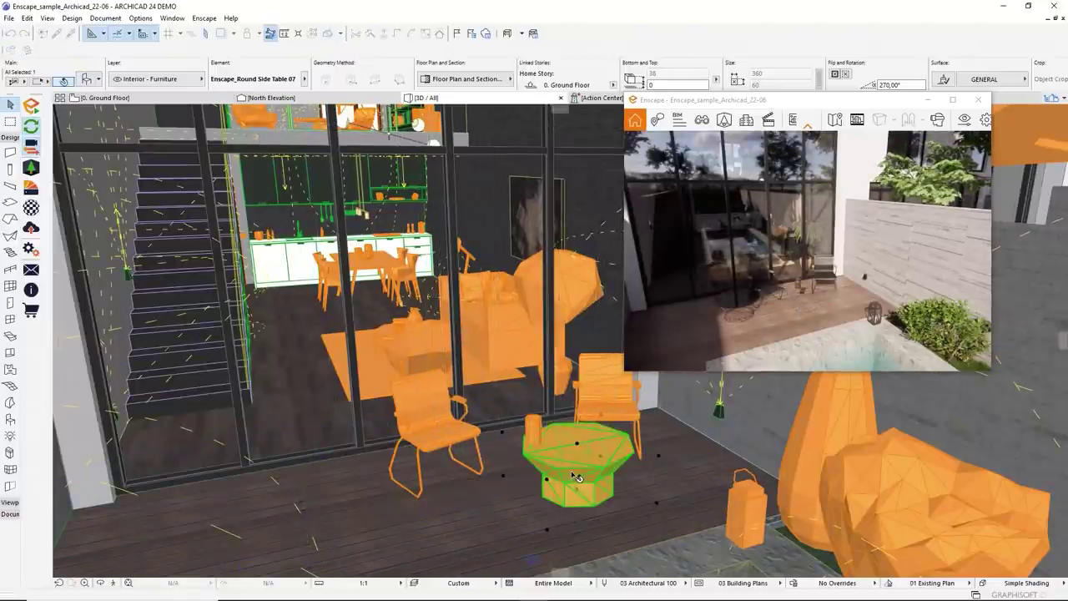
scroll(576, 476, "up", 5)
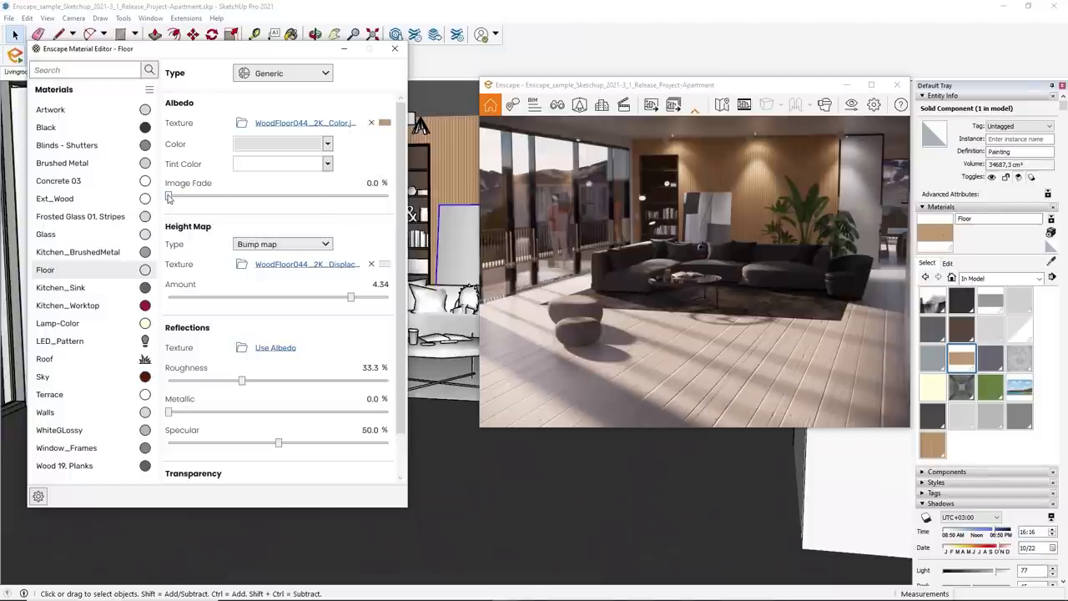
Raise the floor texture's Image Fade, import Wood 08 from the Wood category, and select the floor face.
left_click_drag(173, 201, 407, 207)
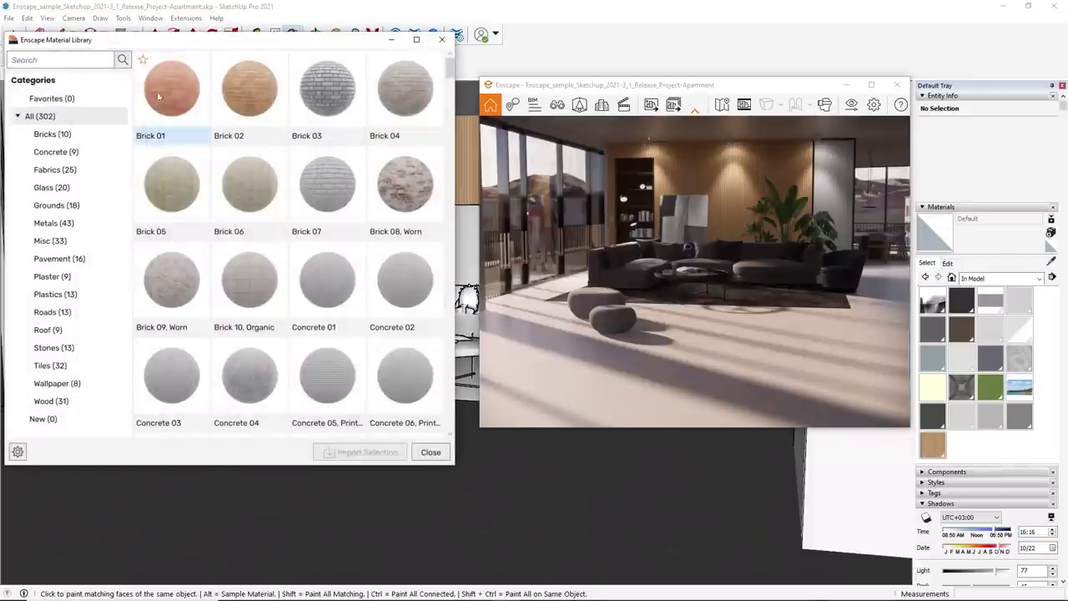
scroll(189, 173, "down", 3)
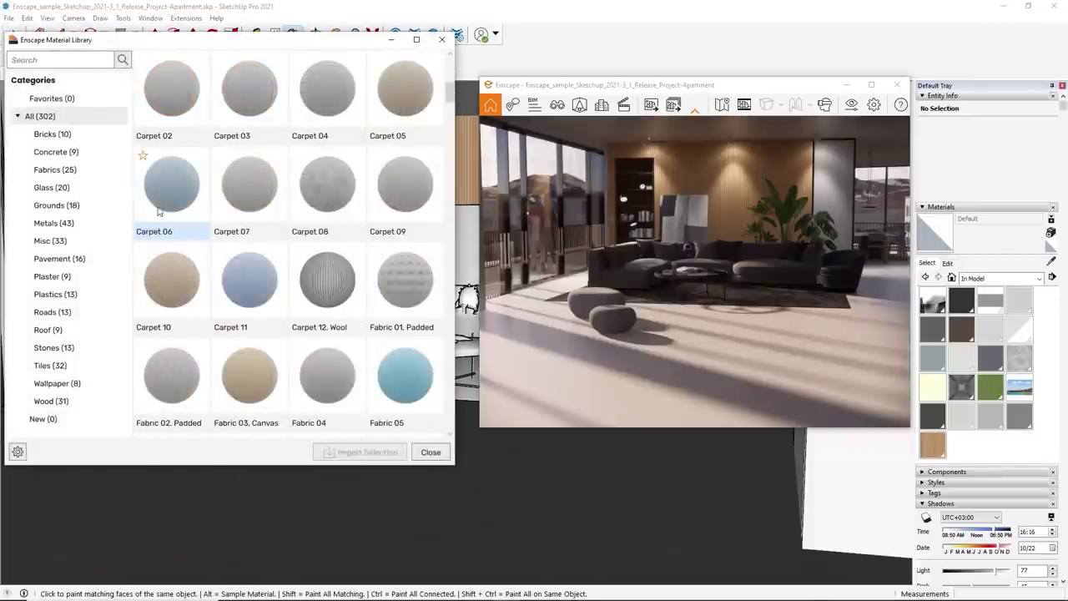
left_click(51, 401)
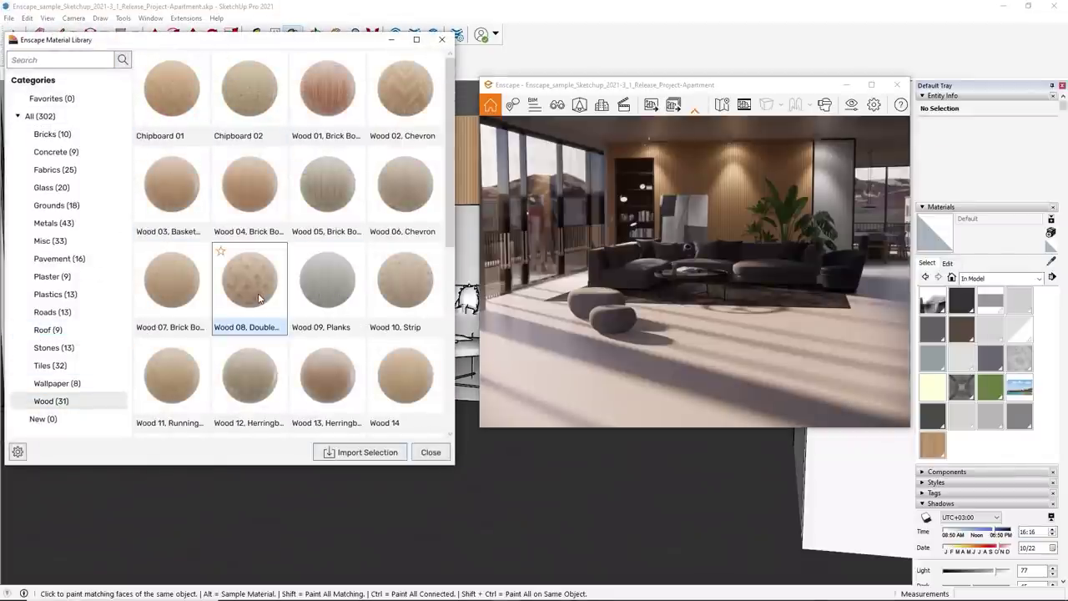
left_click(361, 452)
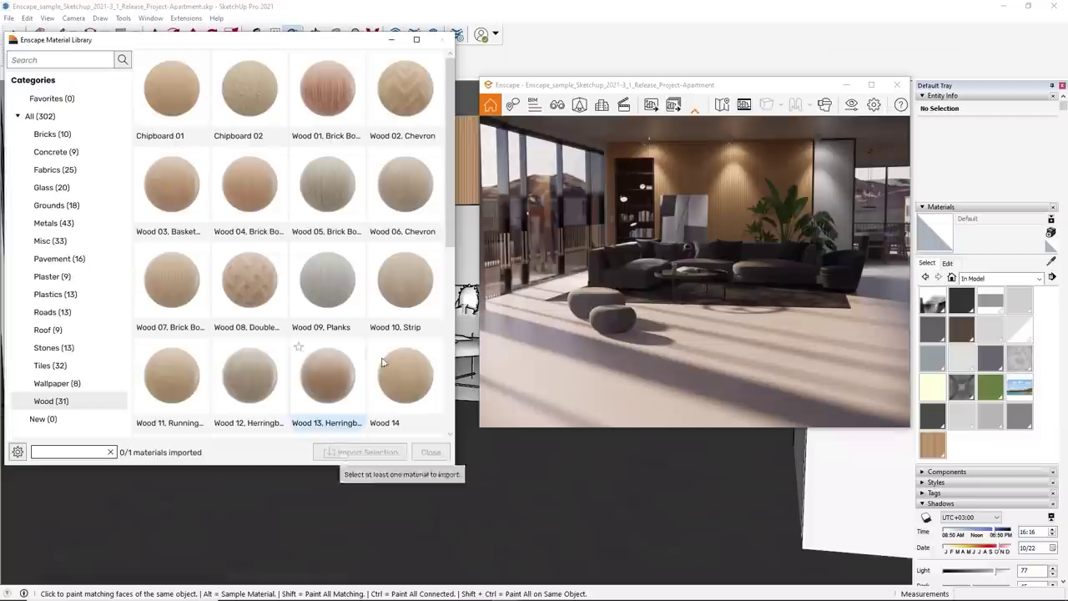
left_click(443, 40)
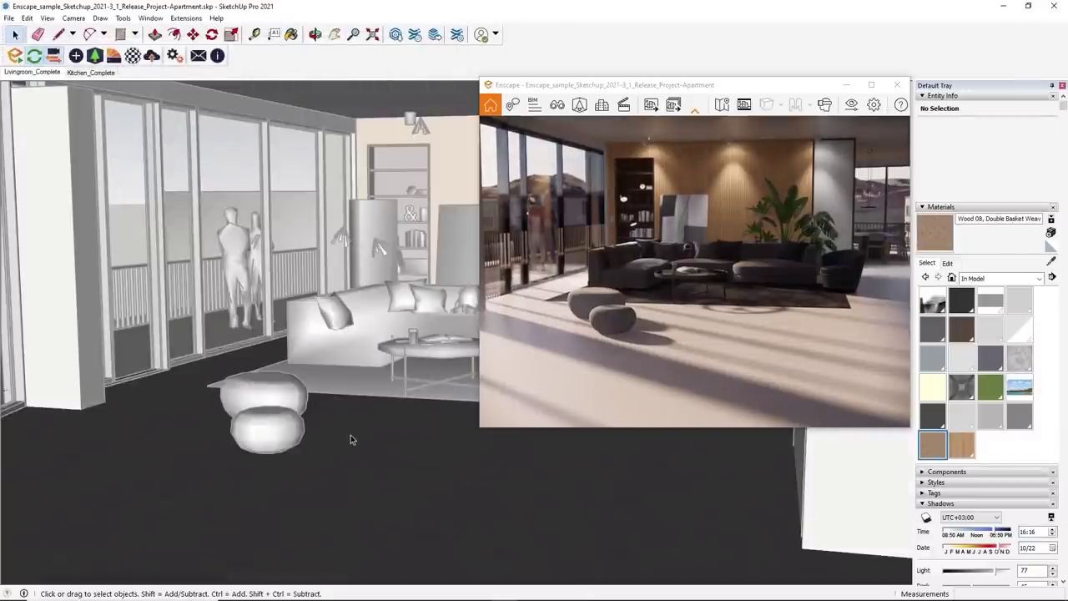
left_click(358, 447)
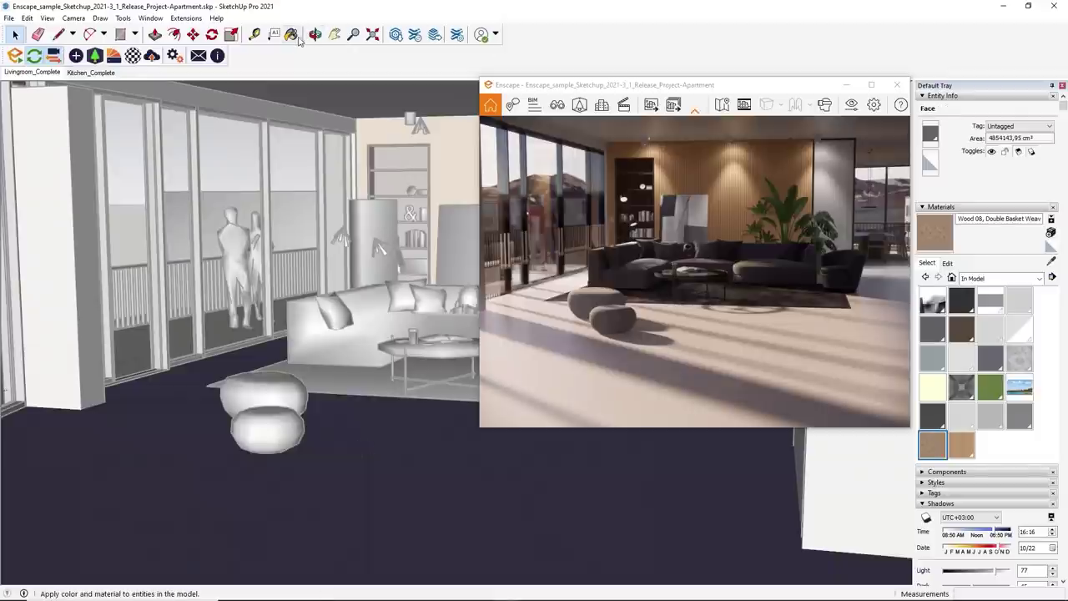
Paint the floor with Wood 08, then choose Replace with Enscape Material for 00_FacadeWhite.
left_click(349, 467)
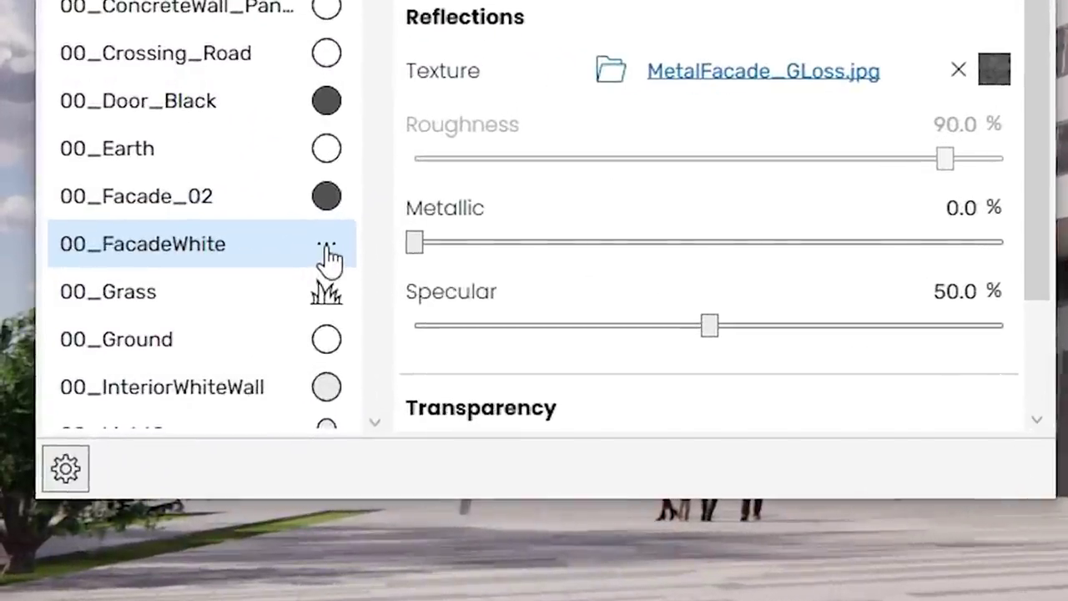
left_click(326, 248)
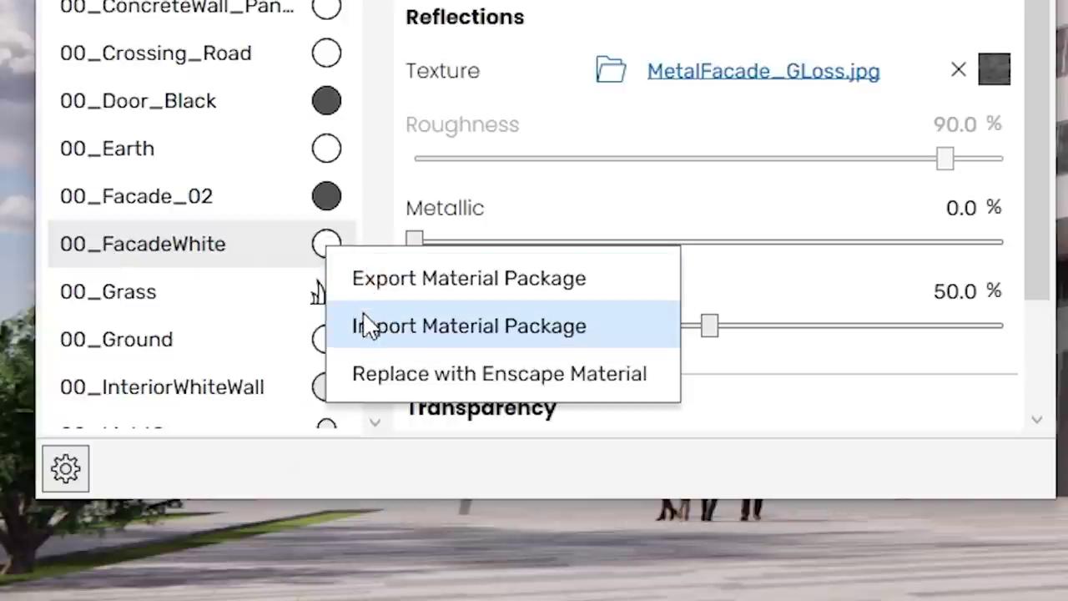
left_click(377, 374)
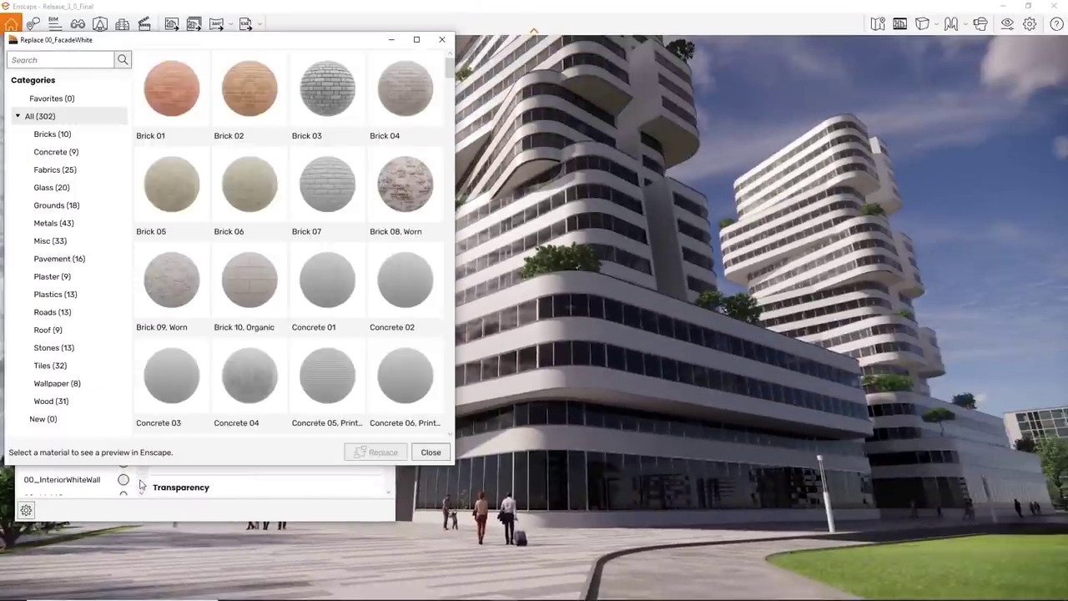
Preview the Concrete 01 and Concrete 04 materials on the tower facade.
left_click(84, 152)
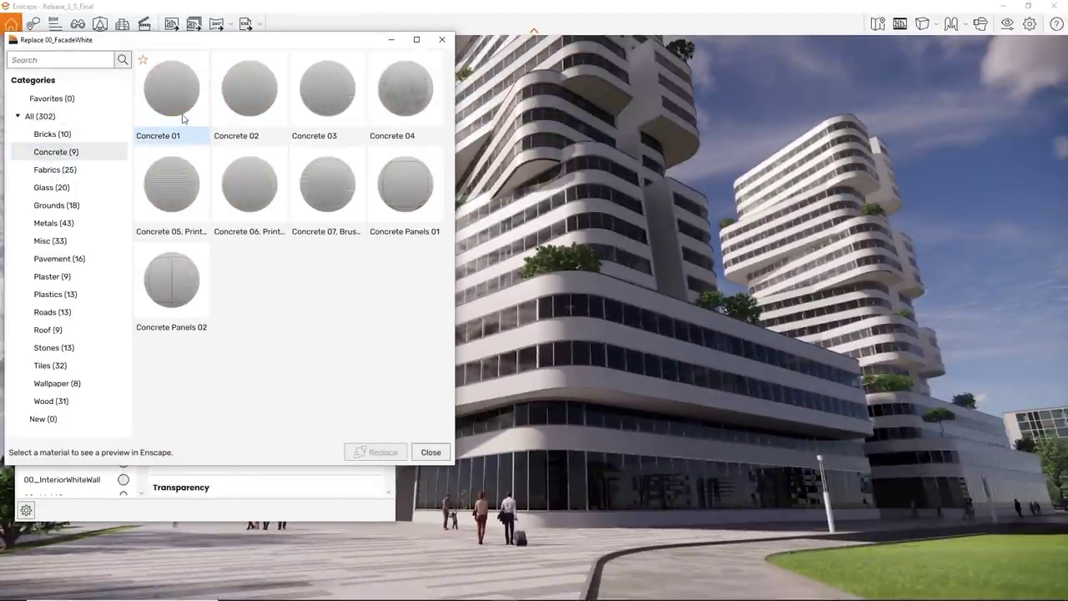
left_click(184, 119)
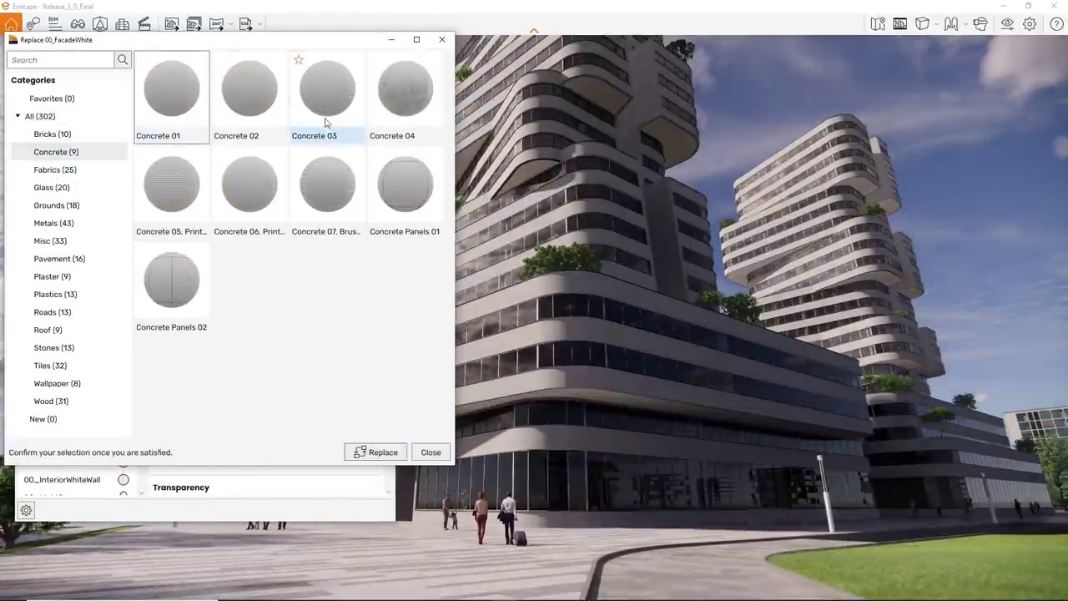
left_click(389, 106)
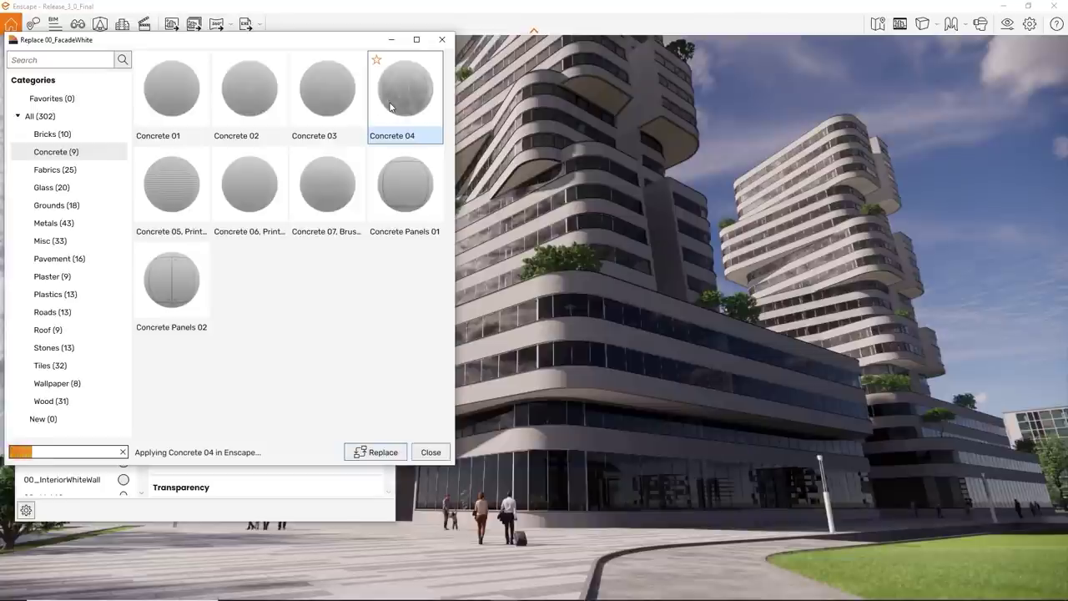
Preview Tiles 08, then replace the facade material with Tiles 22 and close the editor.
left_click(50, 365)
left_click(186, 288)
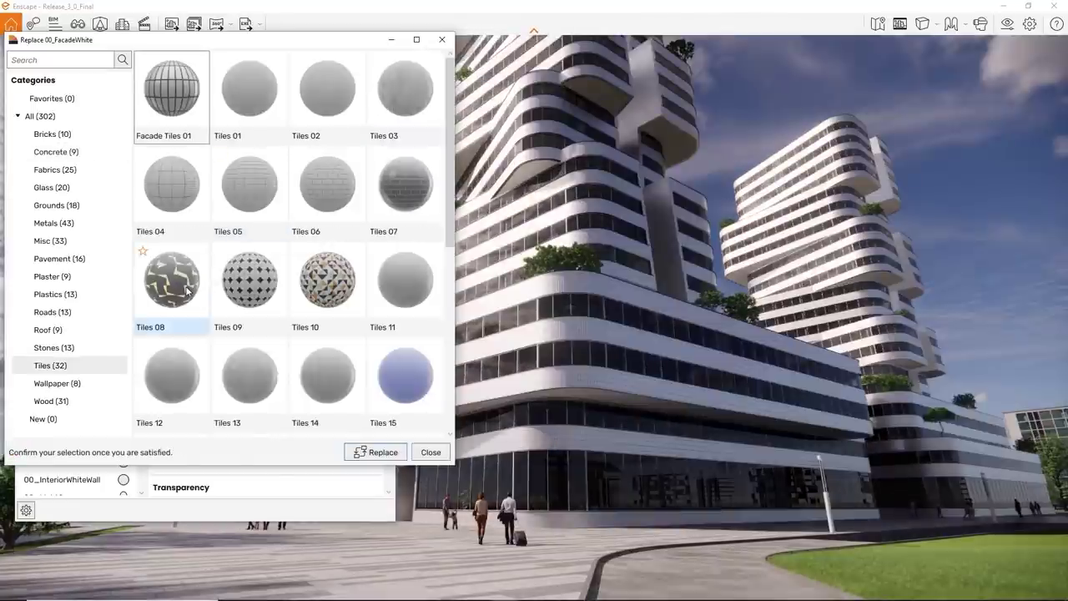
scroll(187, 289, "down", 2)
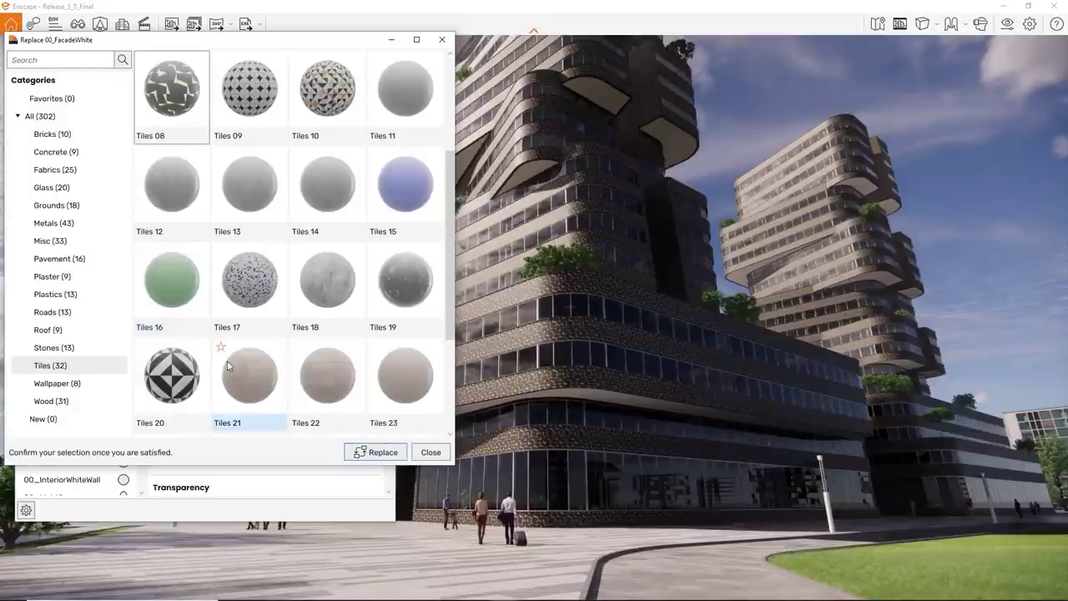
left_click(311, 383)
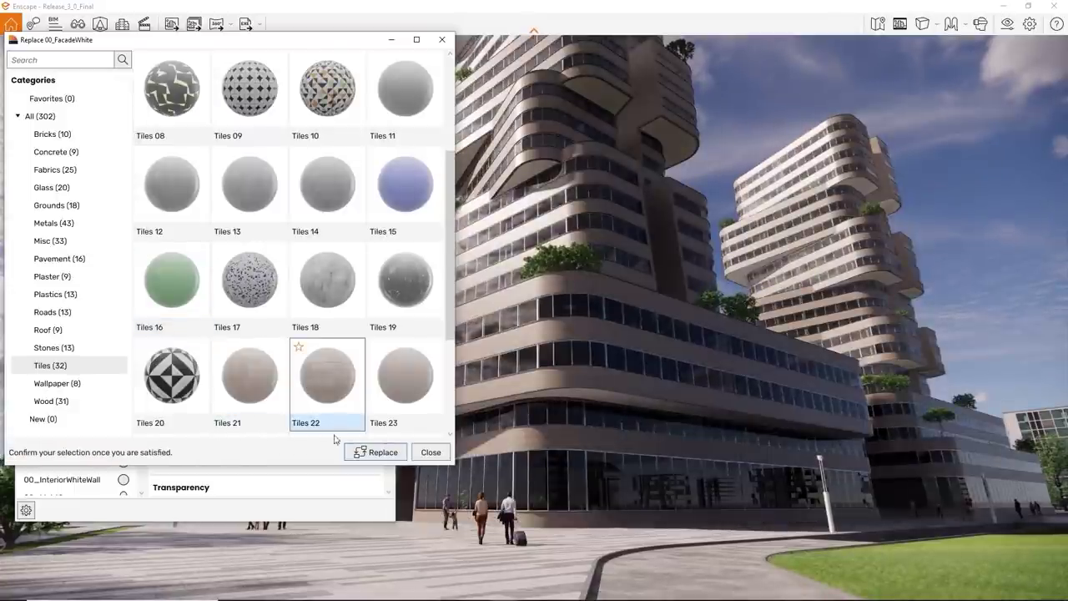
left_click(375, 453)
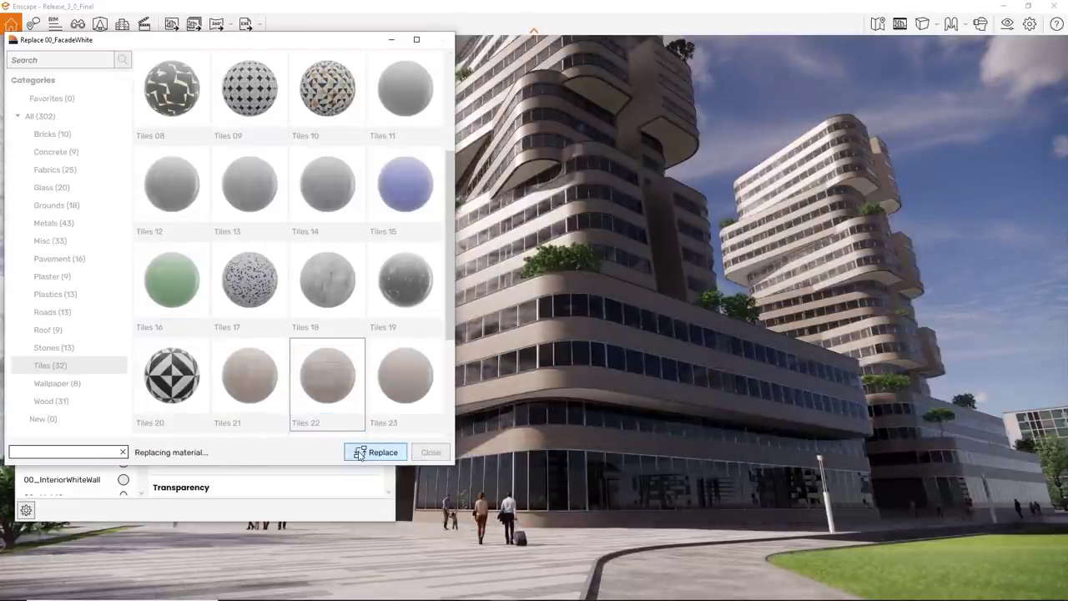
left_click(382, 62)
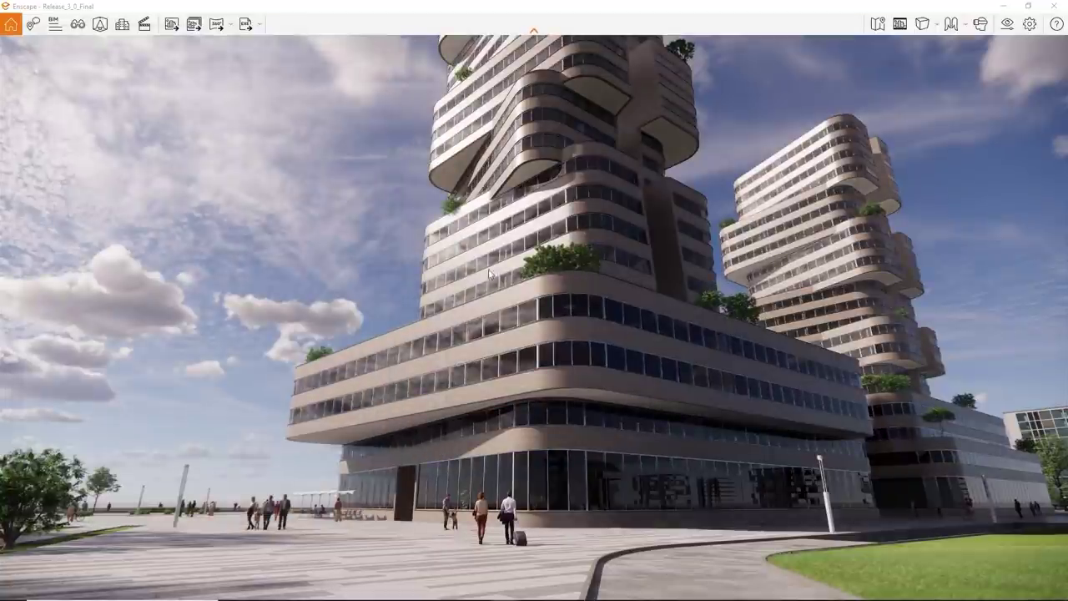